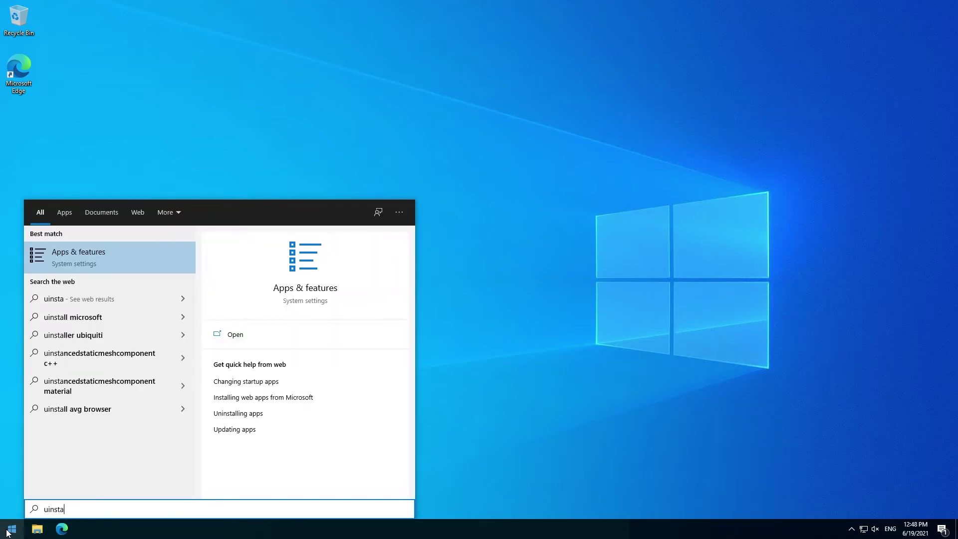
- Open Windows Settings on the Apps & features page from the 'uninstall' search
{"action": "key", "text": "Return"}
{"action": "key", "text": "alt+F4"}
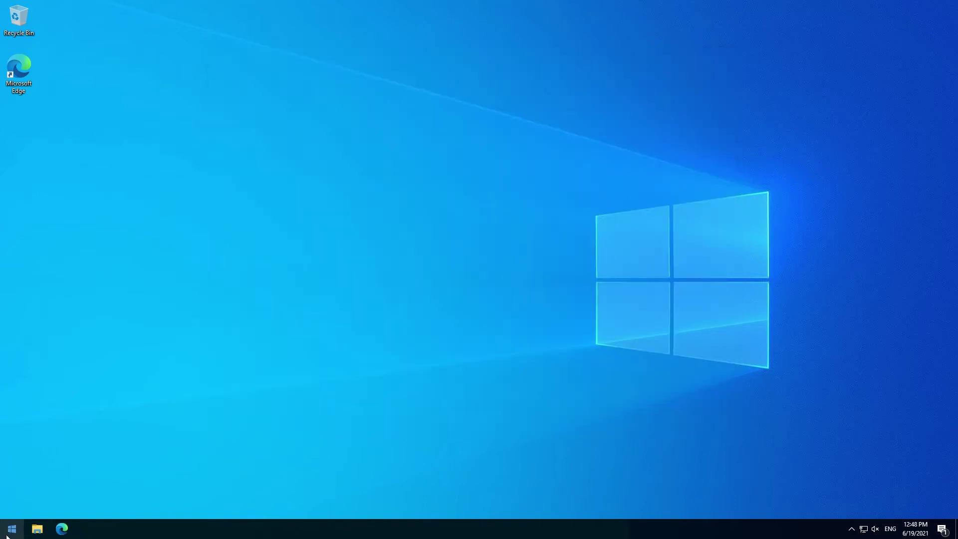
{"action": "left_click", "coordinate": [10, 530]}
{"action": "left_click", "coordinate": [13, 487]}
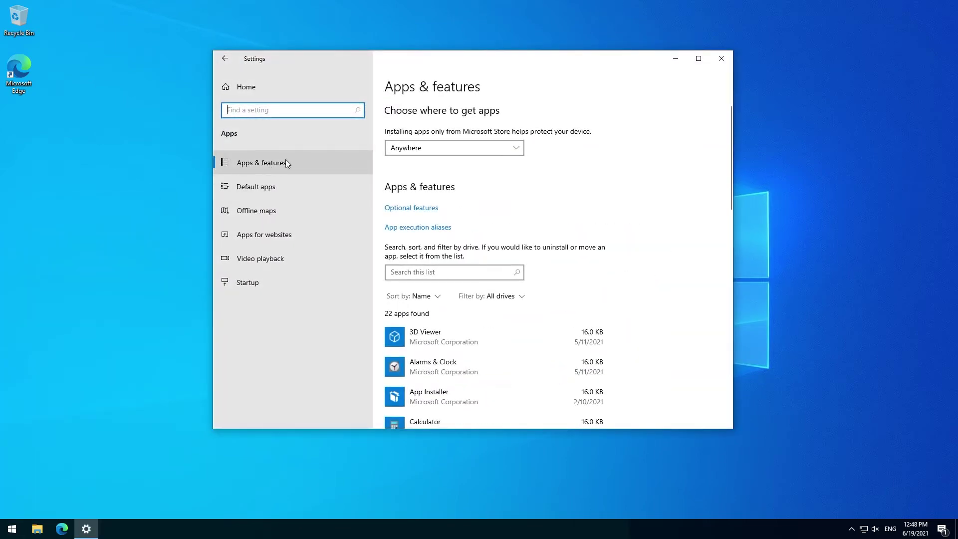
- Sort the installed apps by install date and scroll to the Fallout: Sonora entry
{"action": "left_click", "coordinate": [422, 296]}
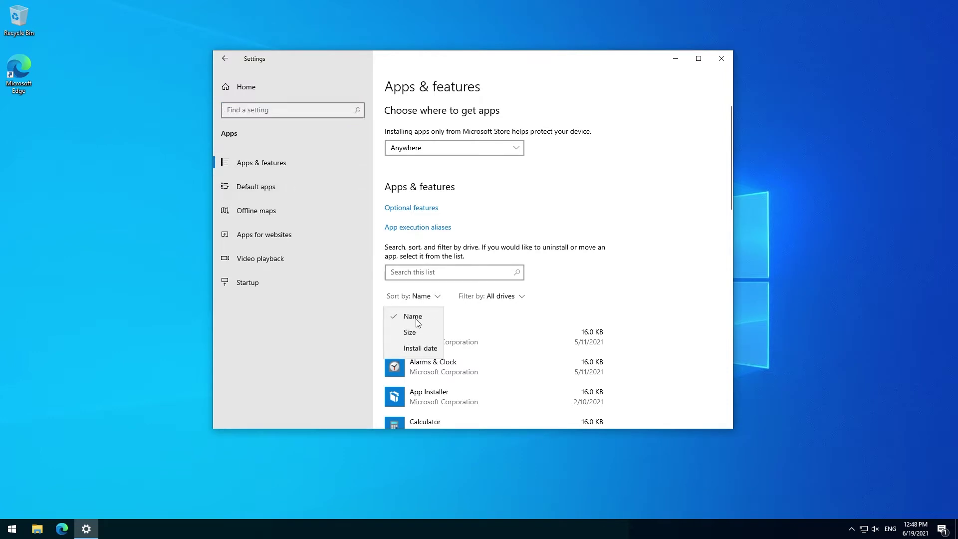
{"action": "left_click", "coordinate": [415, 350]}
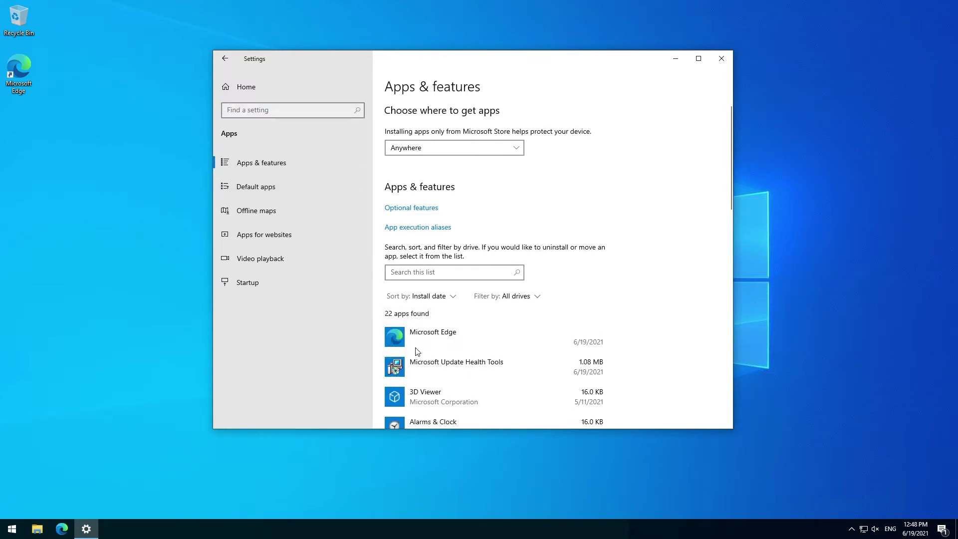
{"action": "scroll", "coordinate": [457, 324], "scroll_direction": "down", "scroll_amount": 7}
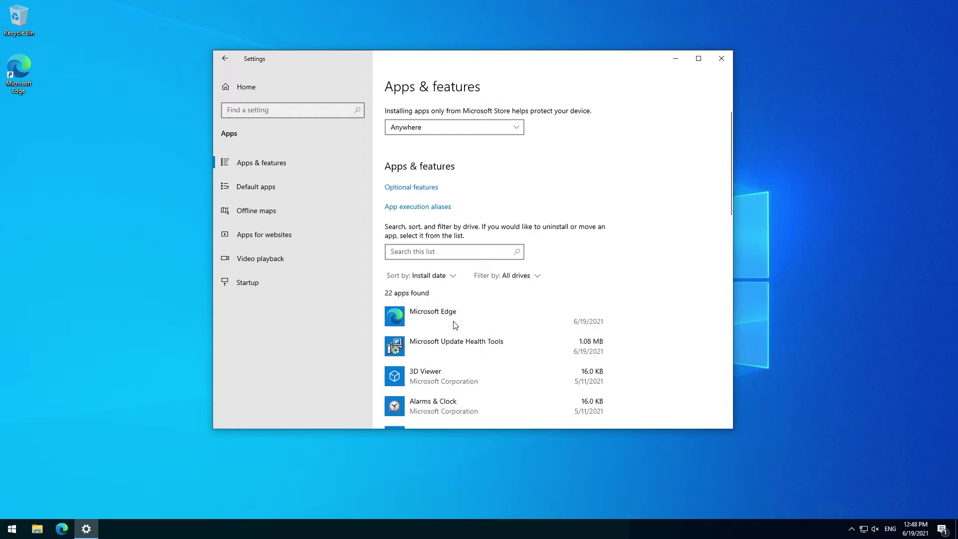
{"action": "scroll", "coordinate": [450, 328], "scroll_direction": "down", "scroll_amount": 5}
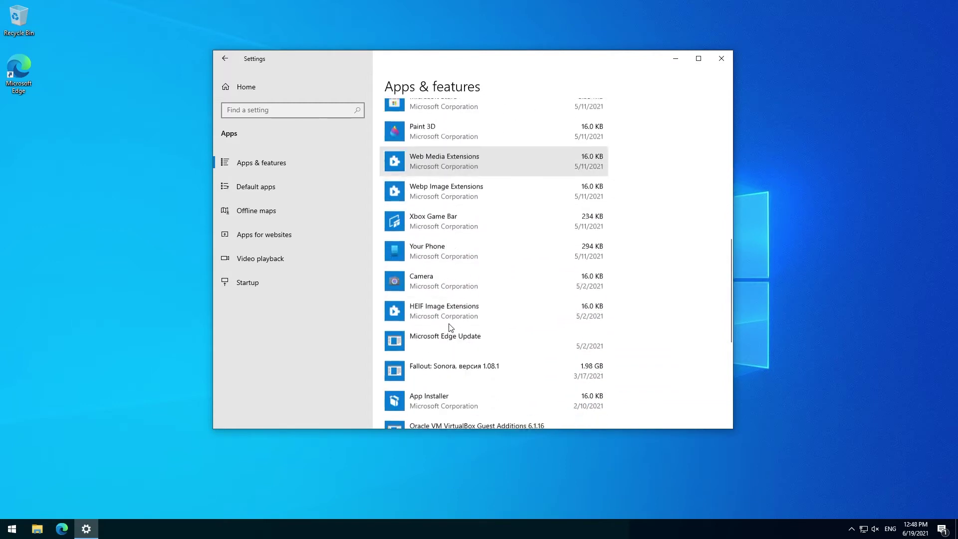
{"action": "scroll", "coordinate": [447, 317], "scroll_direction": "up", "scroll_amount": 1}
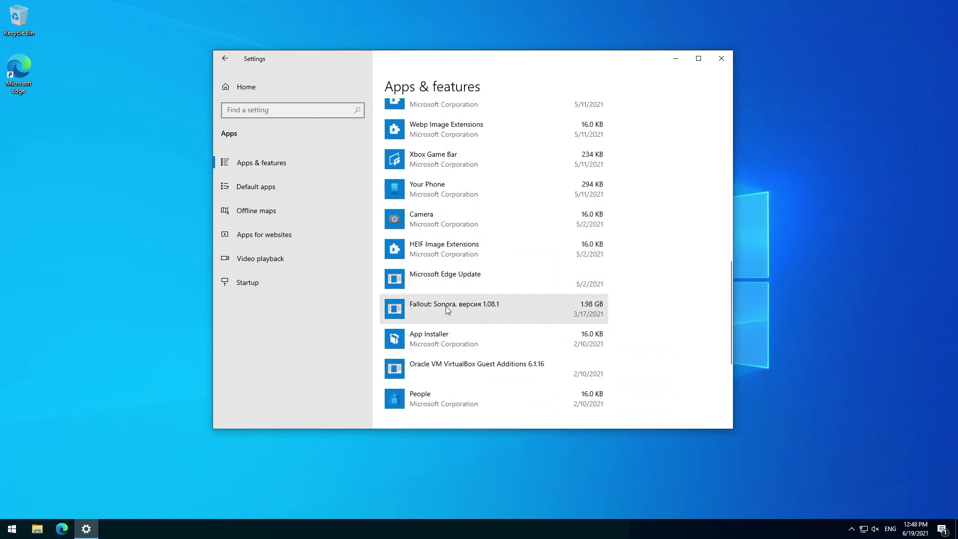
- Attempt to uninstall Fallout: Sonora 1.08.1 and dismiss the missing unins000.exe error
{"action": "left_click", "coordinate": [439, 313]}
{"action": "left_click", "coordinate": [596, 349]}
{"action": "left_click", "coordinate": [618, 326]}
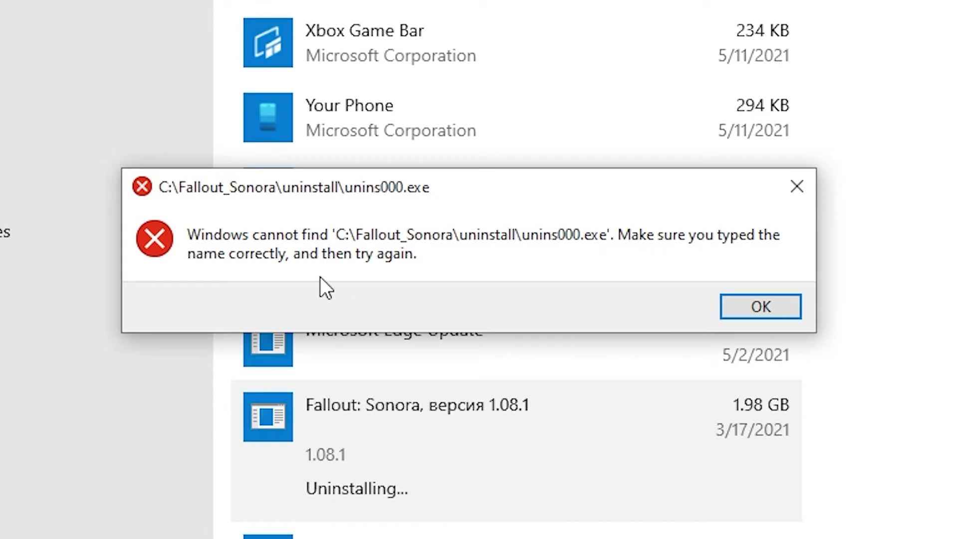
{"action": "key", "text": "Return"}
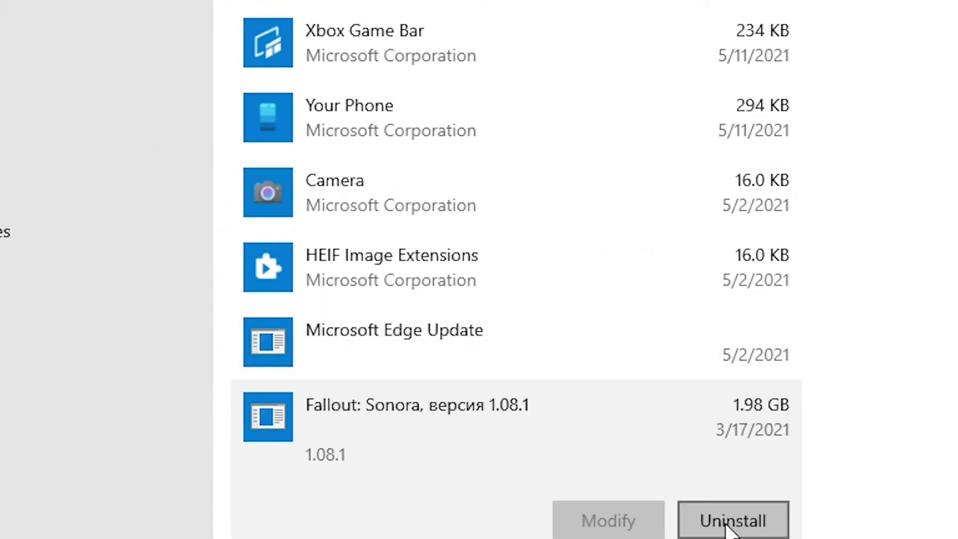
- Retry the uninstall twice, dismissing the unins000.exe error each time, then close Settings
{"action": "left_click", "coordinate": [733, 520]}
{"action": "left_click", "coordinate": [833, 455]}
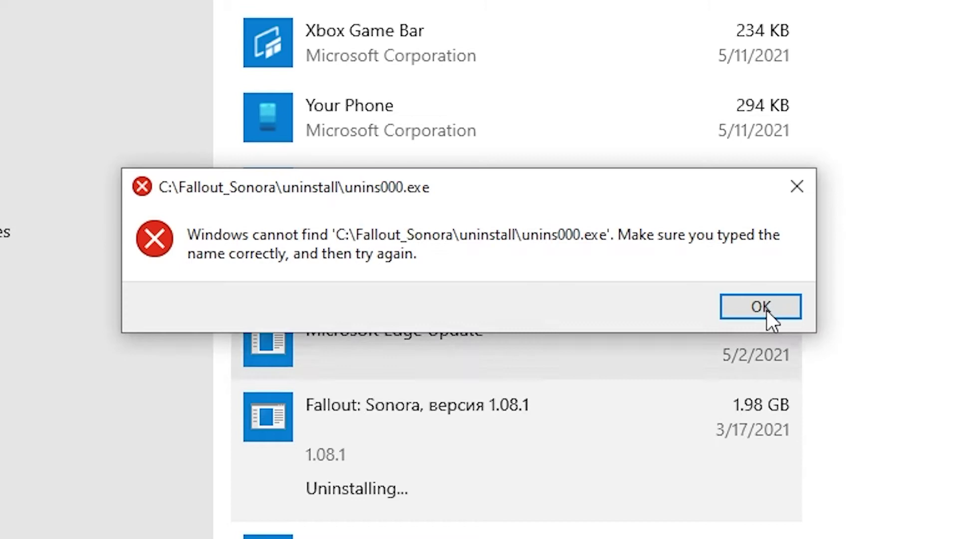
{"action": "left_click", "coordinate": [768, 307]}
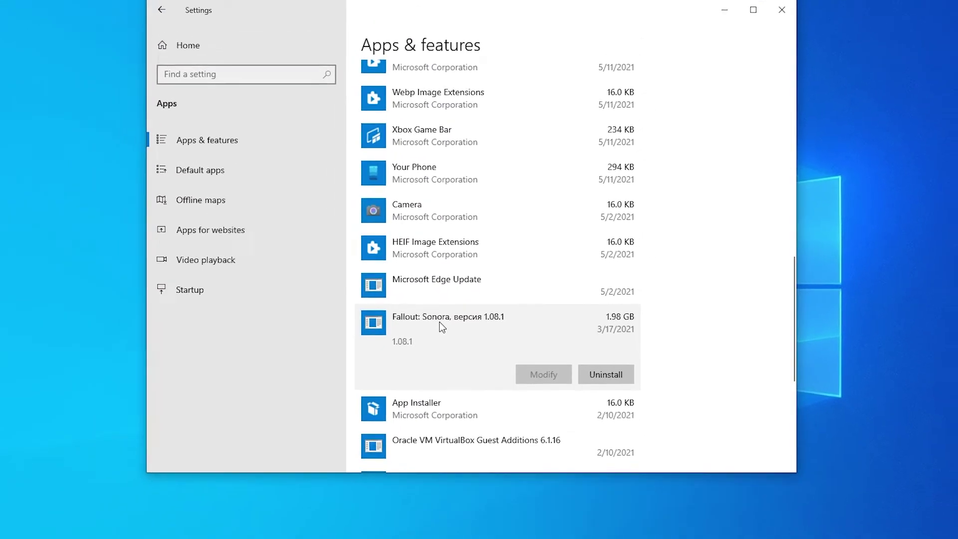
{"action": "left_click", "coordinate": [605, 378]}
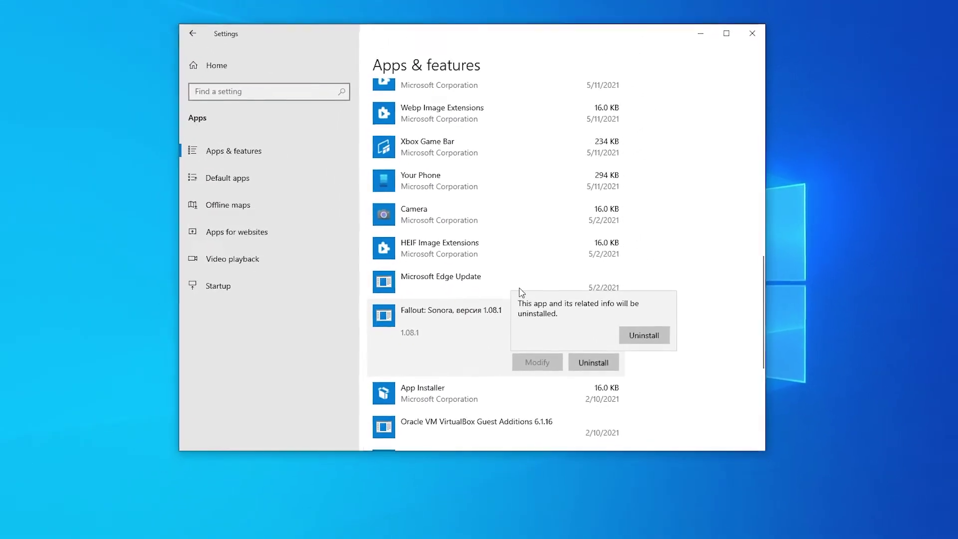
{"action": "left_click", "coordinate": [644, 335]}
{"action": "left_click", "coordinate": [608, 216]}
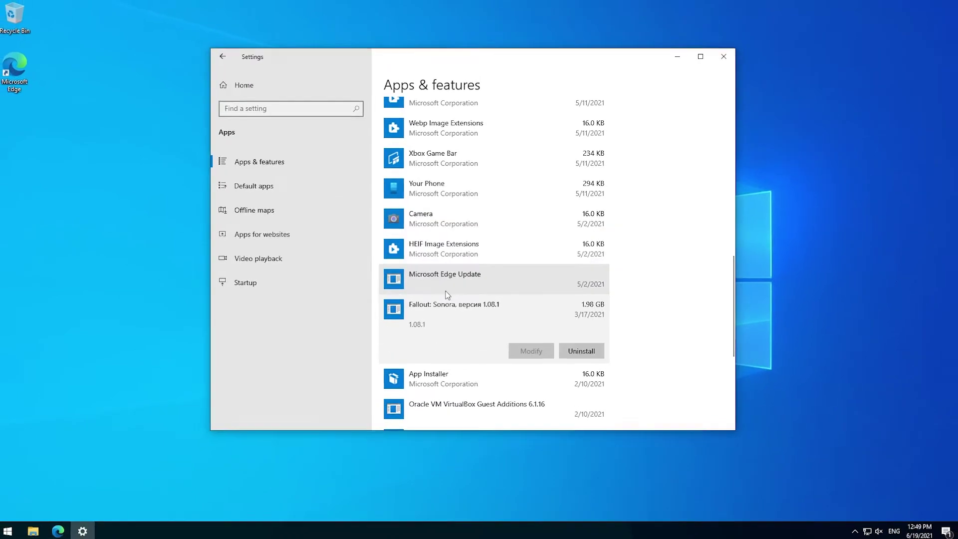
{"action": "left_click", "coordinate": [727, 53]}
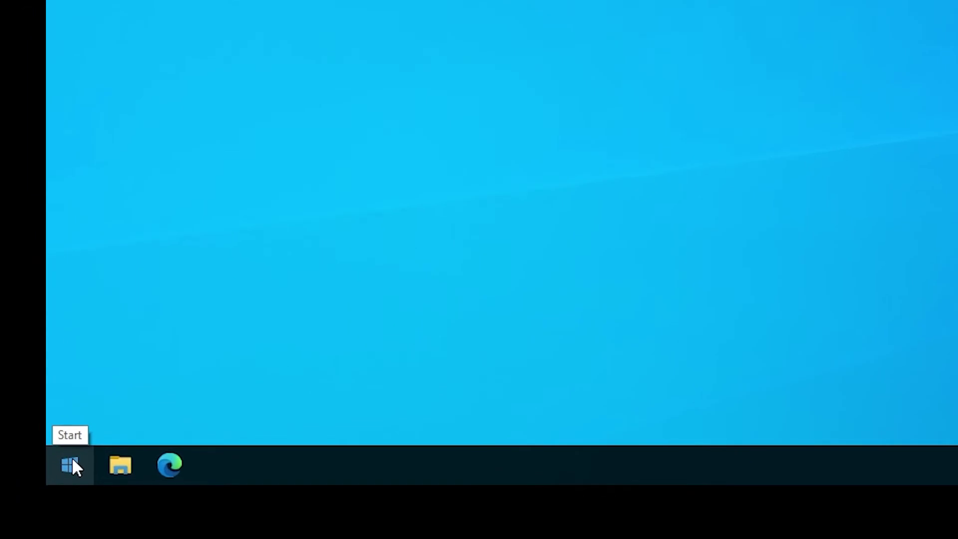
- Launch regedit from the Run dialog and approve the User Account Control prompt
{"action": "right_click", "coordinate": [73, 462]}
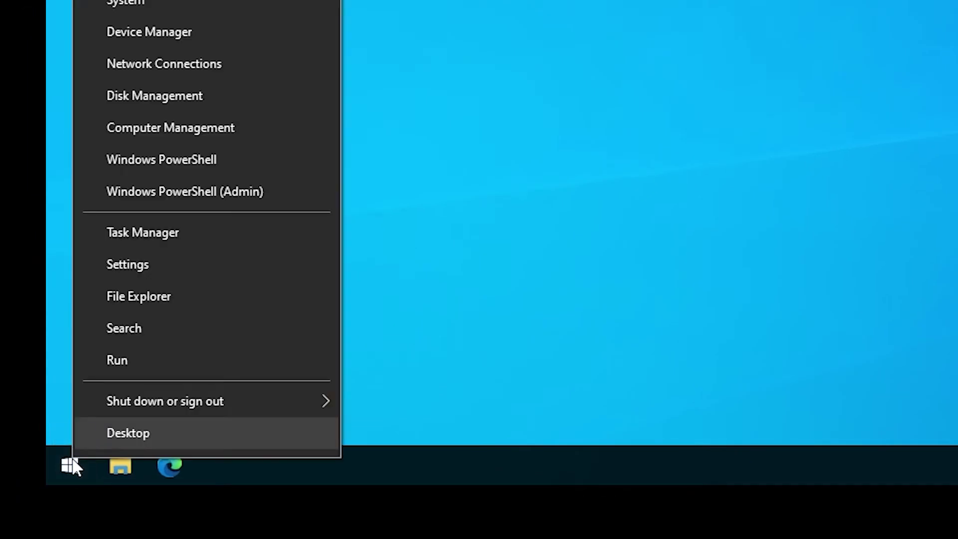
{"action": "left_click", "coordinate": [127, 358]}
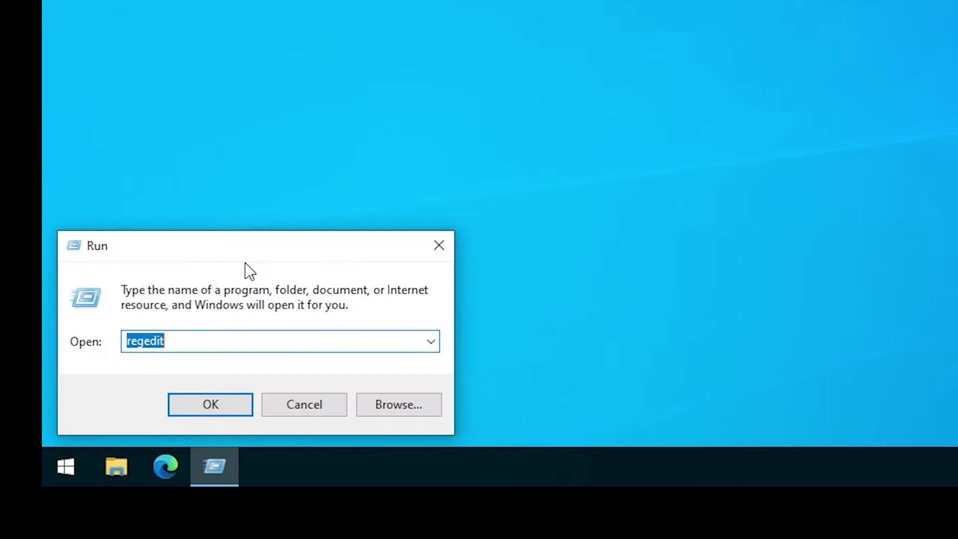
{"action": "left_click_drag", "start_coordinate": [246, 271], "coordinate": [764, 35]}
{"action": "key", "text": "BackSpace"}
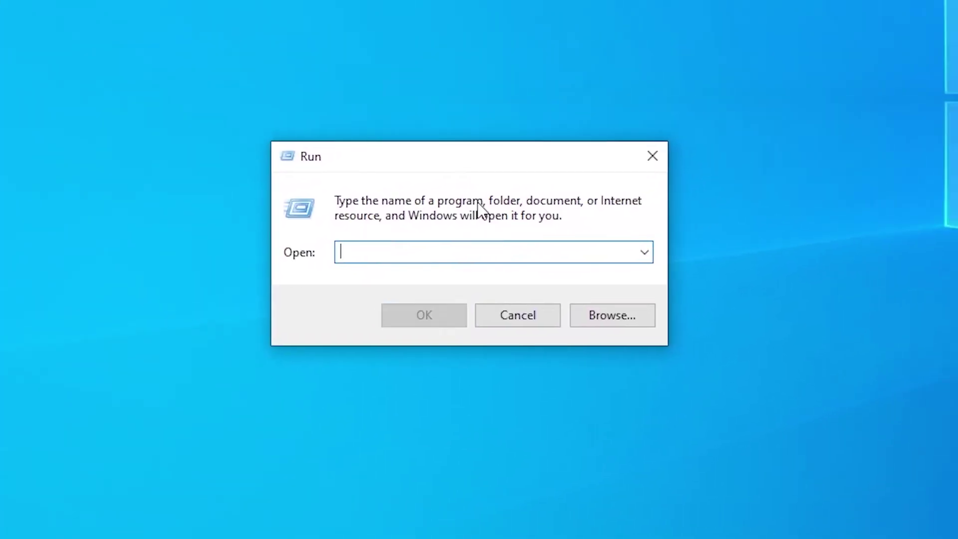
{"action": "type", "text": "regedit"}
{"action": "key", "text": "Return"}
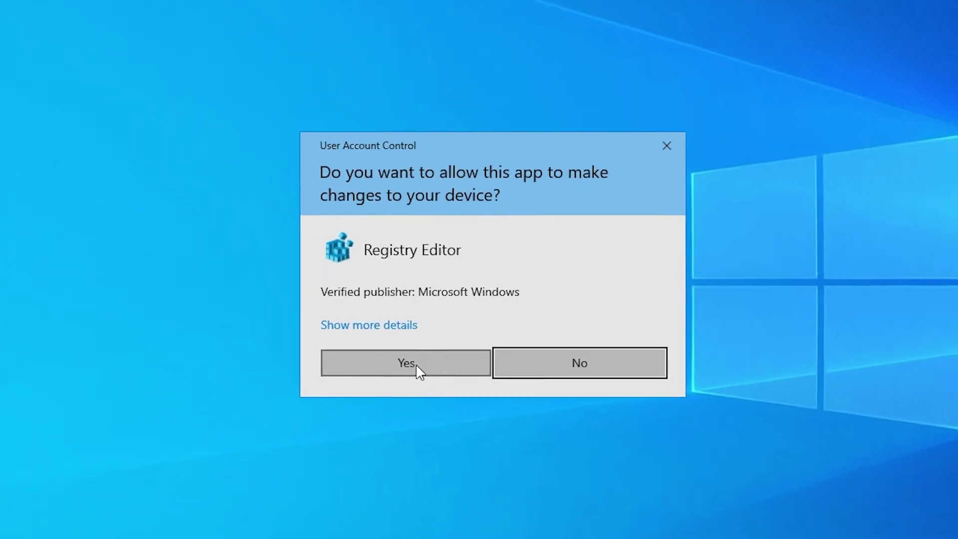
{"action": "left_click", "coordinate": [453, 313]}
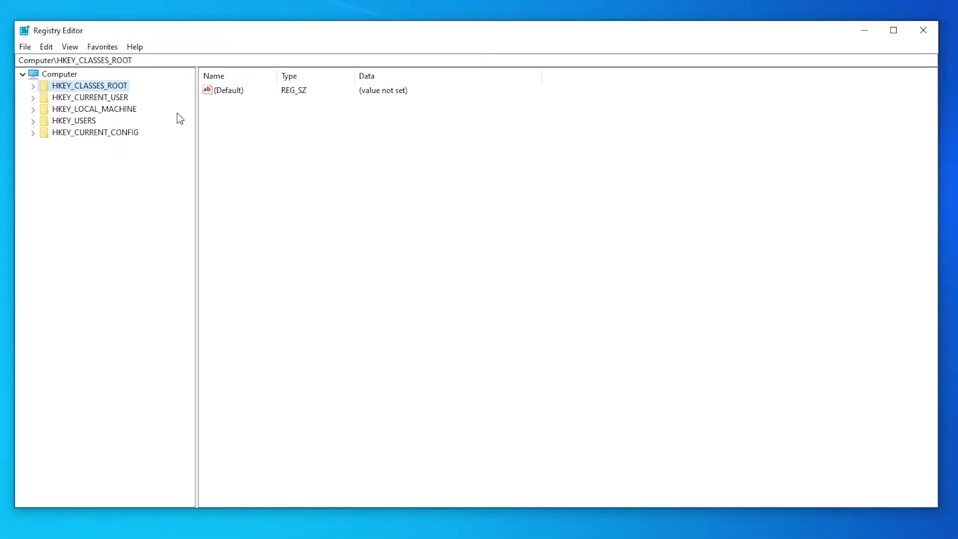
- Widen the key tree pane and expand HKEY_LOCAL_MACHINE\SOFTWARE to show its subkeys
{"action": "left_click_drag", "start_coordinate": [100, 129], "coordinate": [250, 140]}
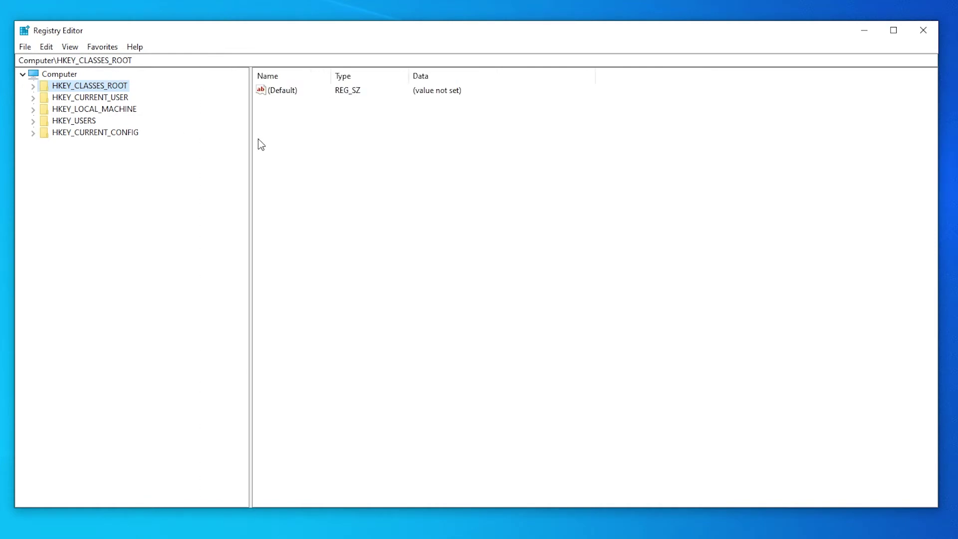
{"action": "left_click", "coordinate": [114, 110]}
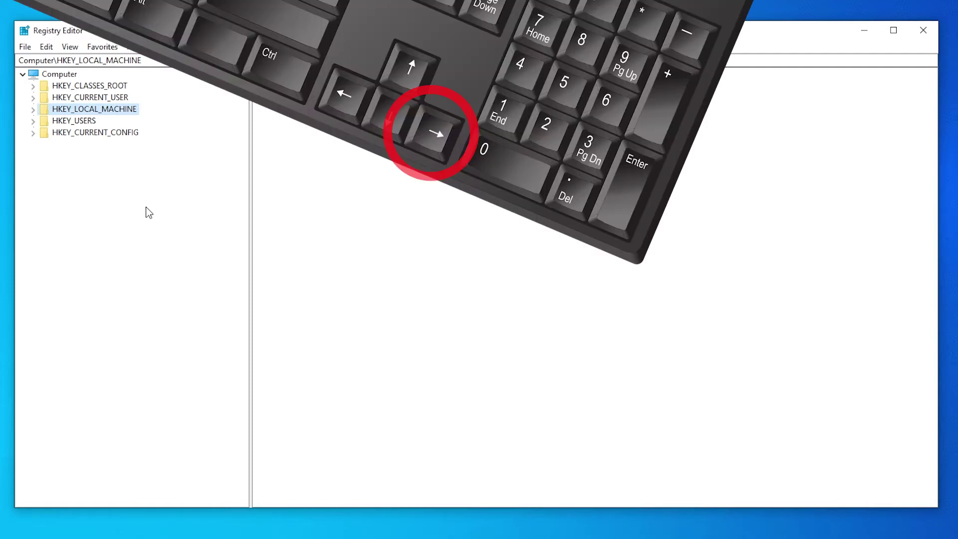
{"action": "key", "text": "Right"}
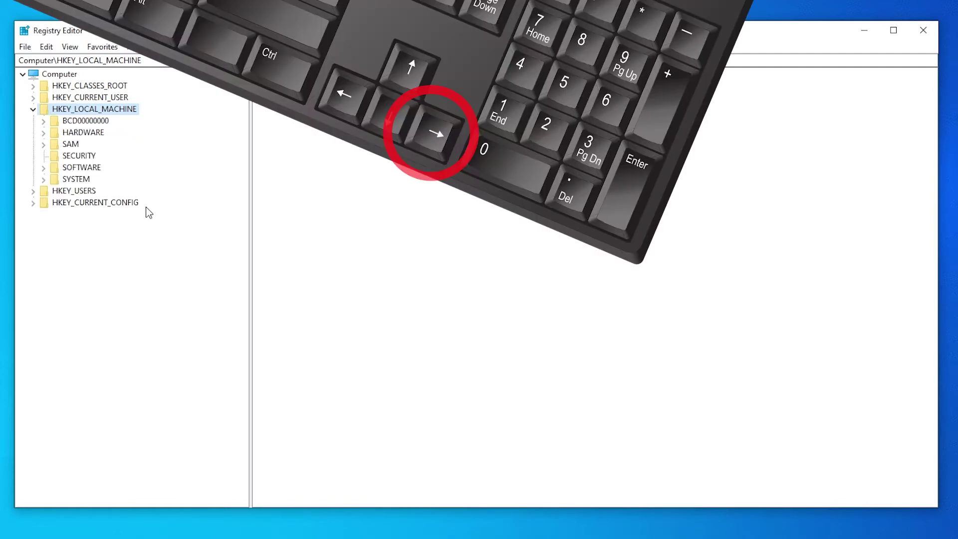
{"action": "left_click", "coordinate": [33, 110]}
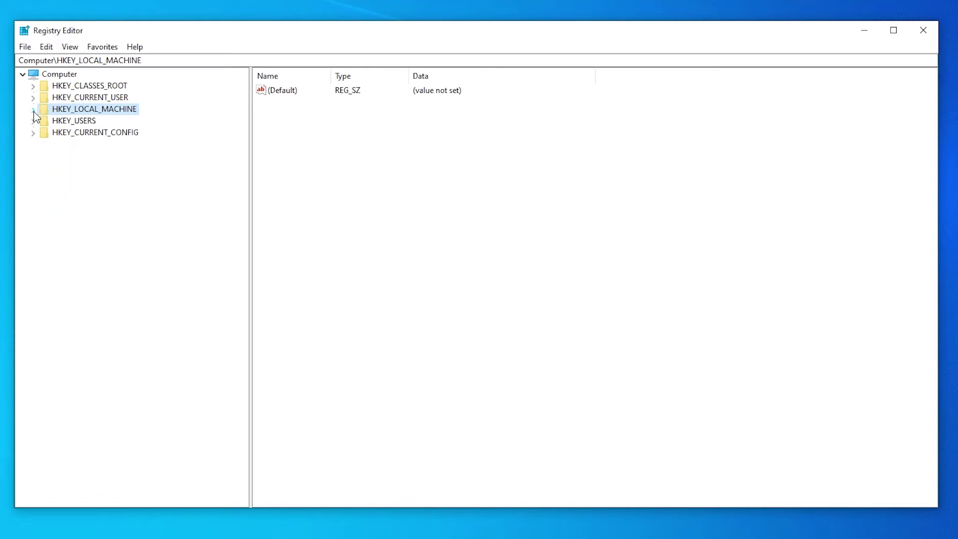
{"action": "left_click", "coordinate": [33, 110]}
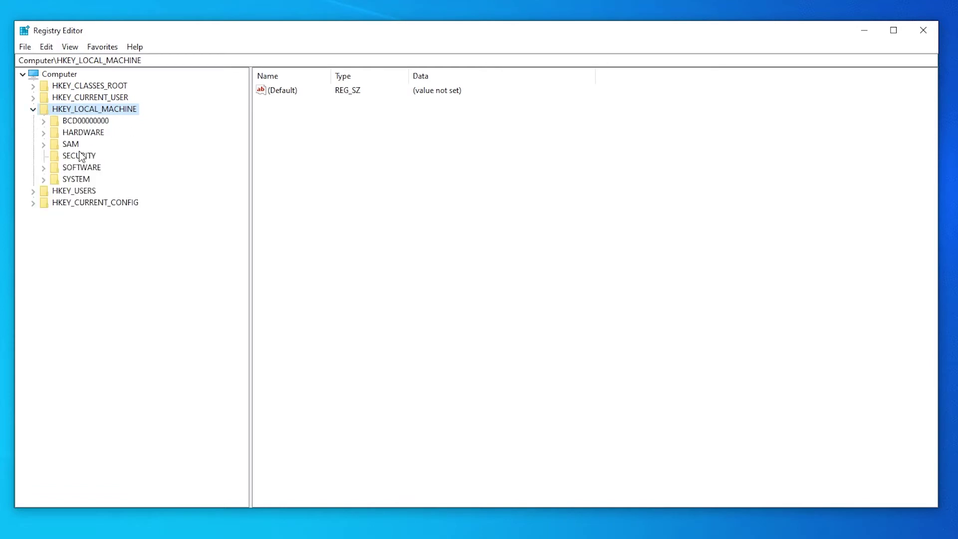
{"action": "key", "text": "Down"}
{"action": "key", "text": "Down"}
{"action": "key", "text": "Down"}
{"action": "key", "text": "Down"}
{"action": "key", "text": "Down"}
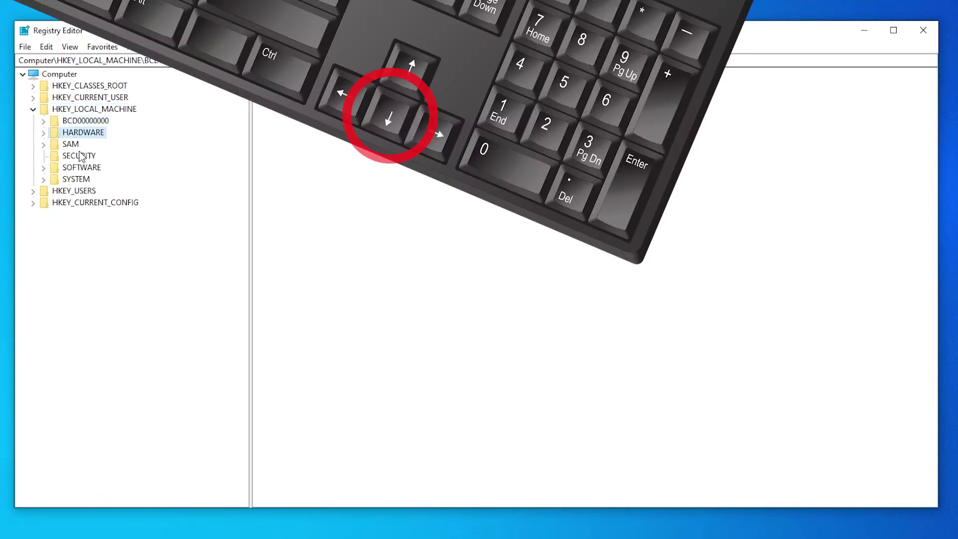
{"action": "key", "text": "Right"}
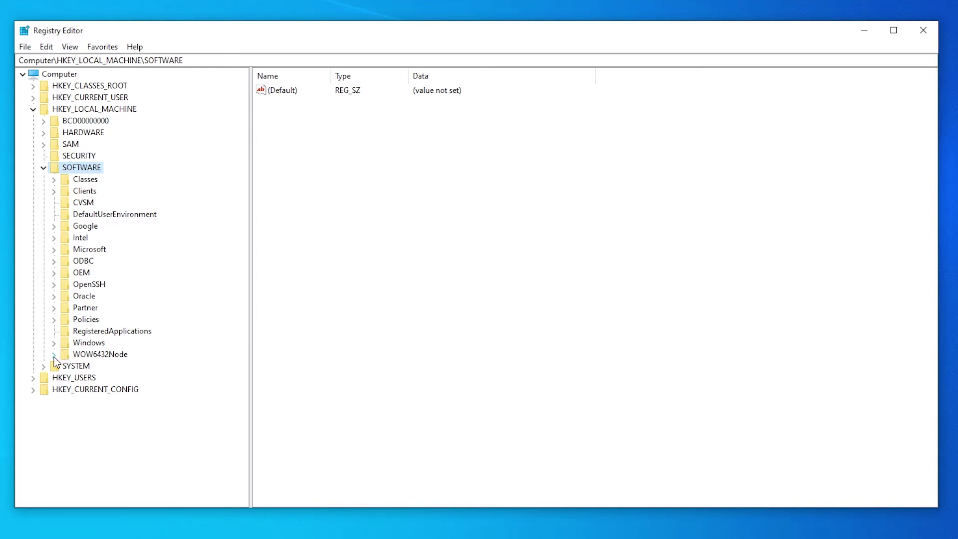
- Drill through WOW6432Node\Microsoft\Windows\CurrentVersion and expand its Uninstall key
{"action": "left_click", "coordinate": [54, 355]}
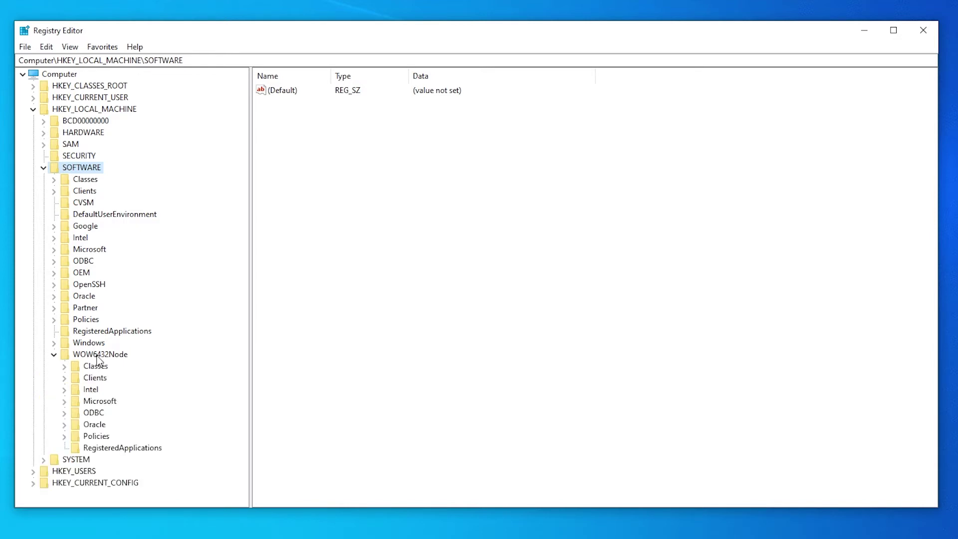
{"action": "left_click", "coordinate": [97, 355]}
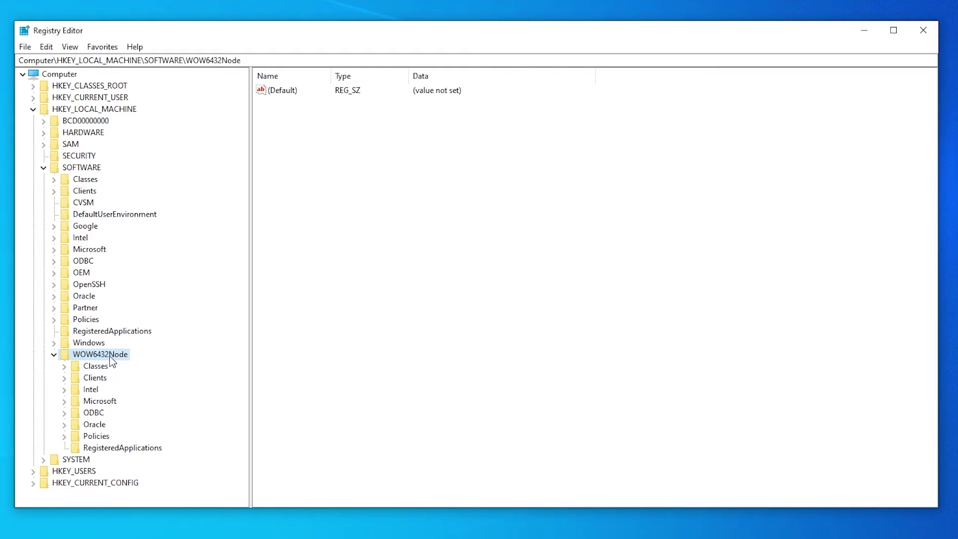
{"action": "key", "text": "m"}
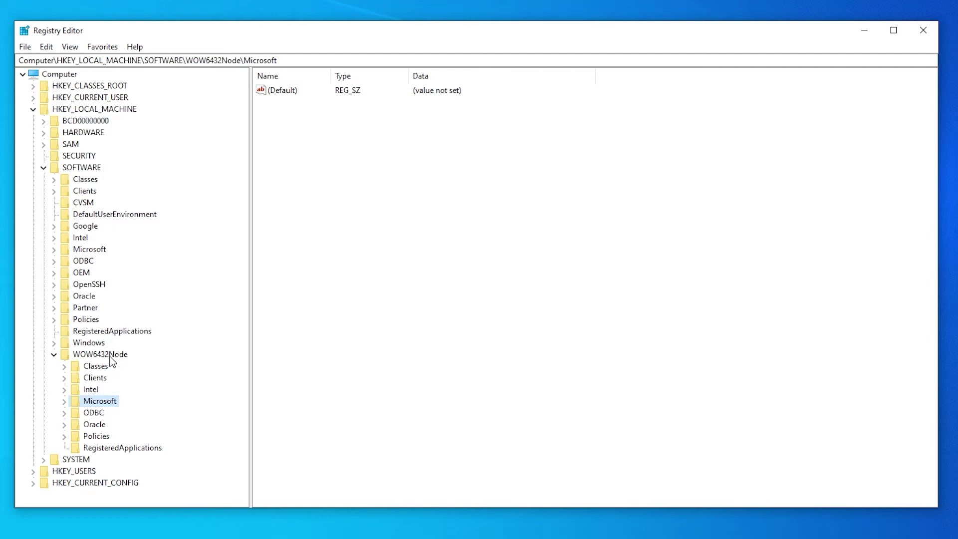
{"action": "key", "text": "Right"}
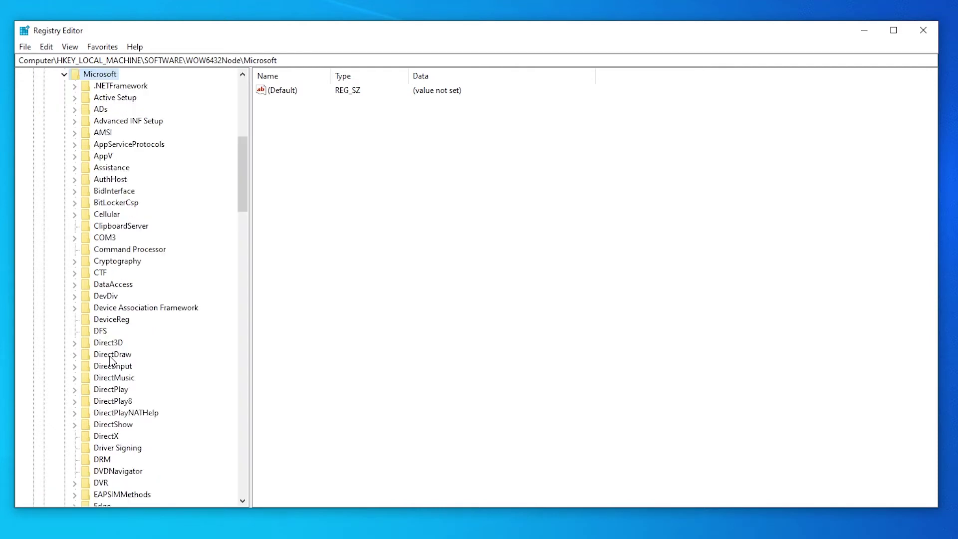
{"action": "type", "text": "win"}
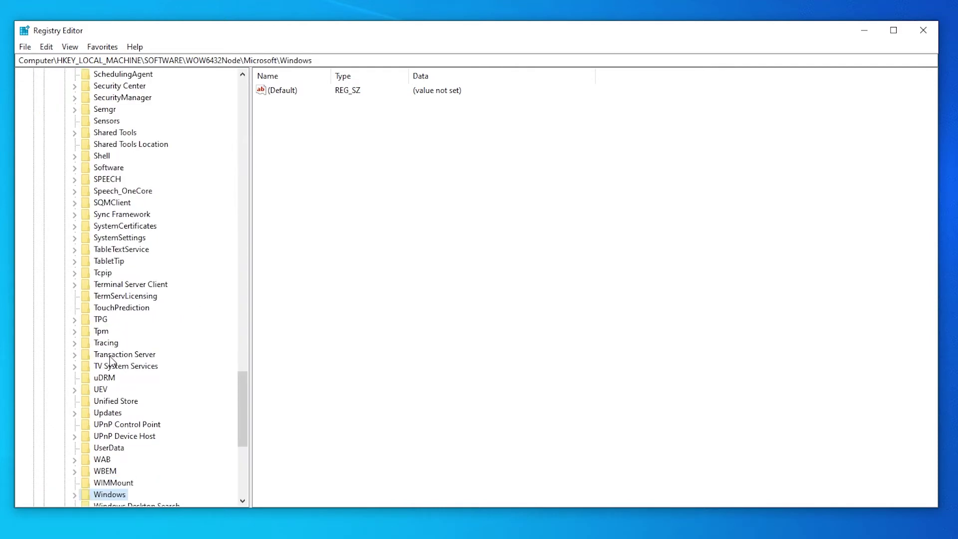
{"action": "key", "text": "Right"}
{"action": "key", "text": "Down"}
{"action": "key", "text": "Down"}
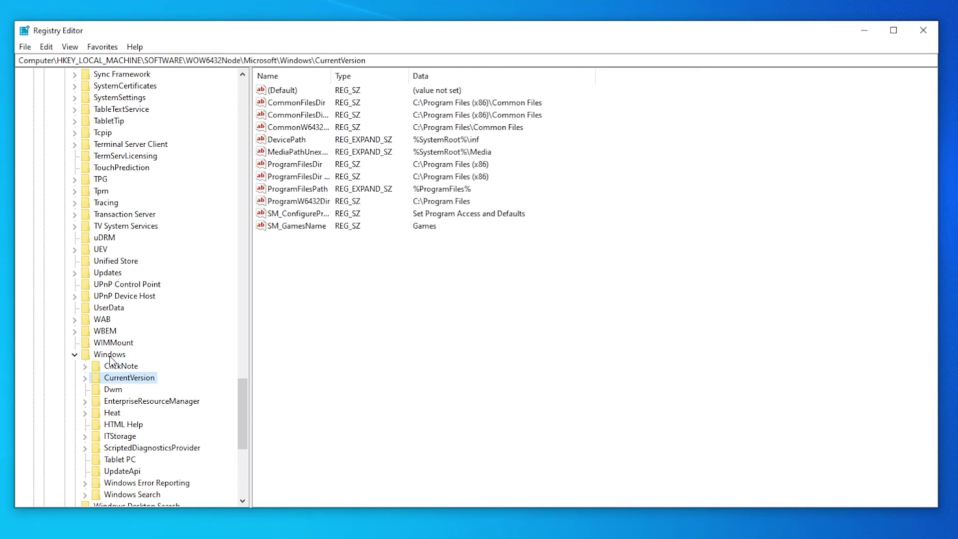
{"action": "key", "text": "Right"}
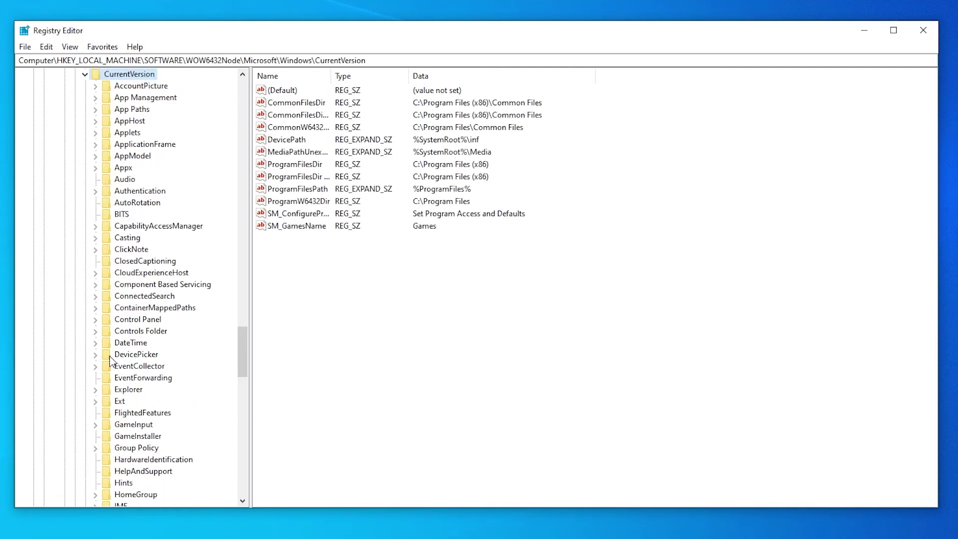
{"action": "key", "text": "u"}
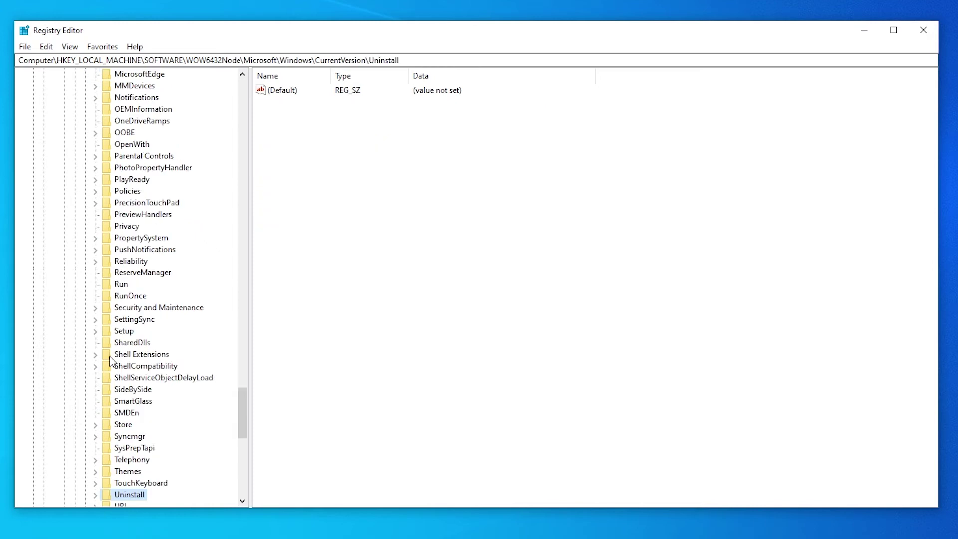
{"action": "left_click", "coordinate": [95, 496]}
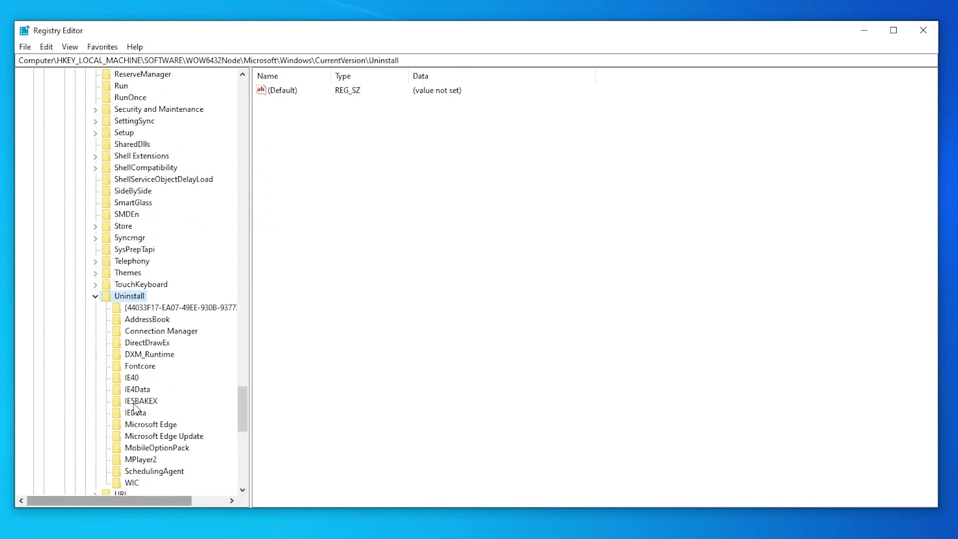
- Reopen Settings on Apps & features and scroll the 22-app list including Fallout: Sonora
{"action": "key", "text": "Down"}
{"action": "key", "text": "Down"}
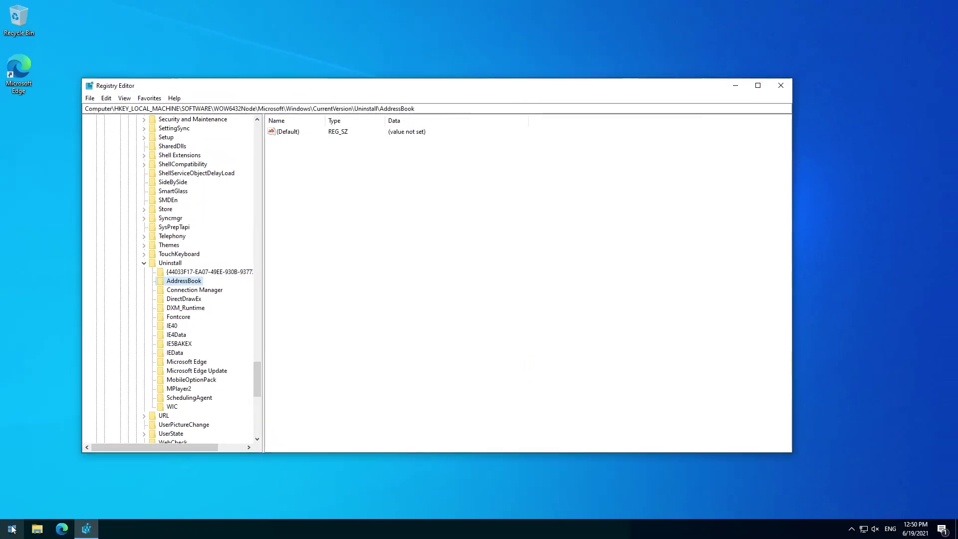
{"action": "left_click", "coordinate": [11, 529]}
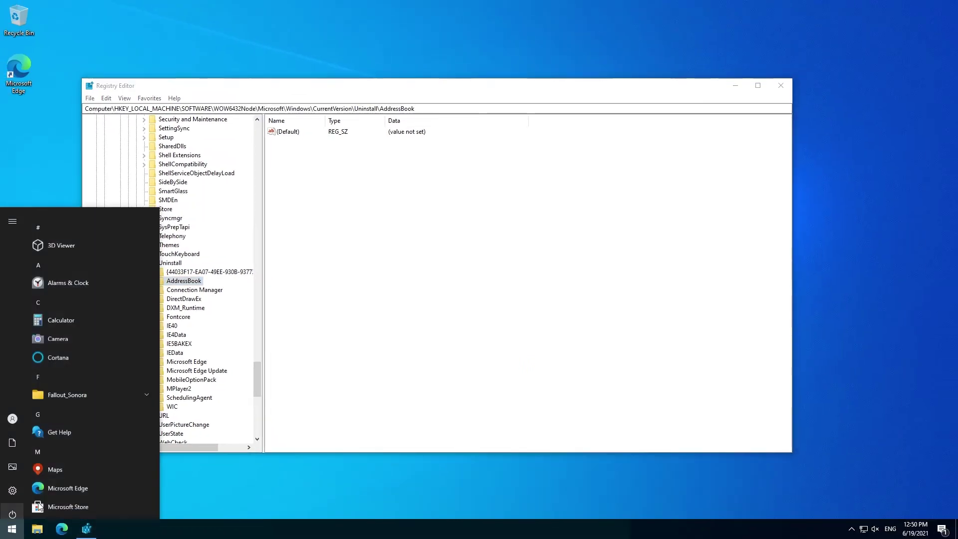
{"action": "left_click", "coordinate": [12, 483]}
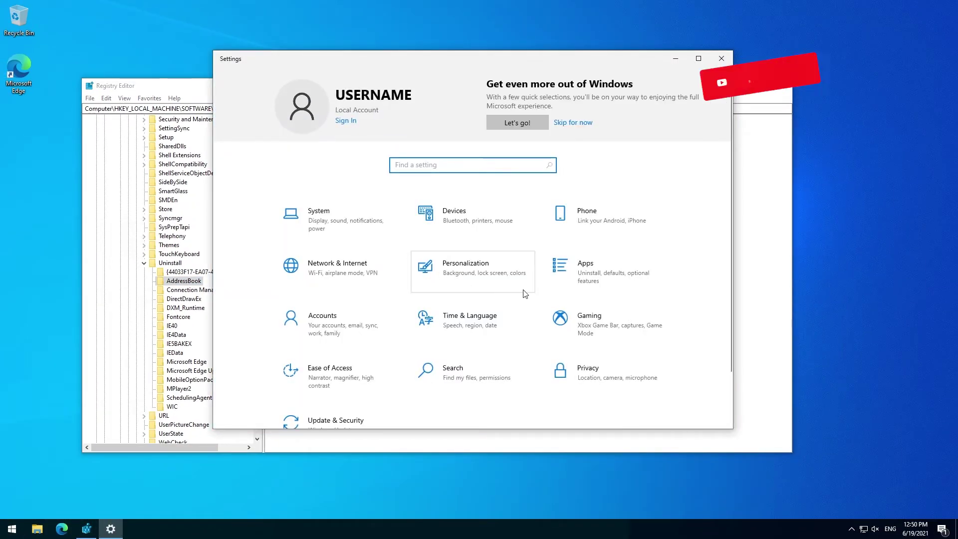
{"action": "left_click", "coordinate": [582, 264]}
{"action": "scroll", "coordinate": [649, 324], "scroll_direction": "down", "scroll_amount": 15}
{"action": "scroll", "coordinate": [648, 324], "scroll_direction": "up", "scroll_amount": 15}
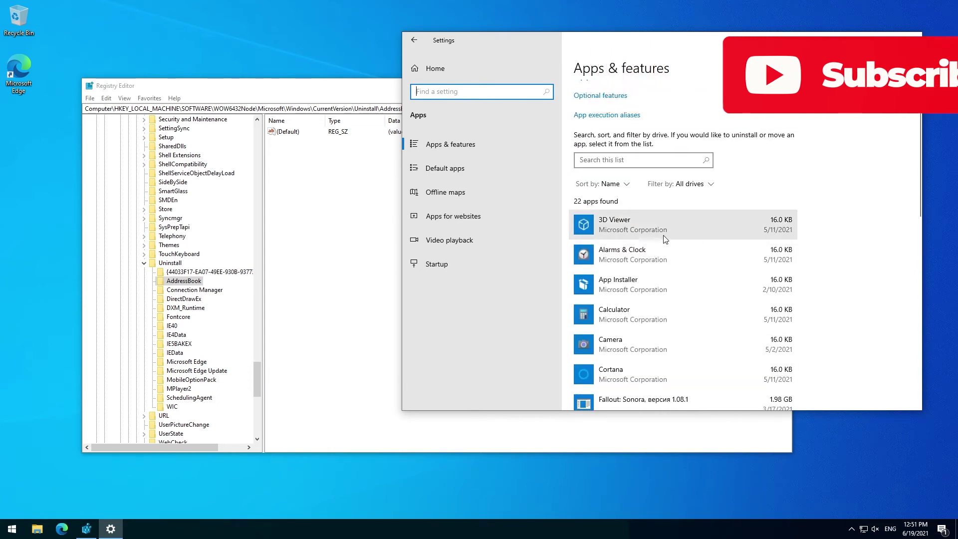
- Find the Uninstall subkey whose DisplayName value reads Fallout: Sonora
{"action": "left_click", "coordinate": [660, 348]}
{"action": "left_click", "coordinate": [259, 76]}
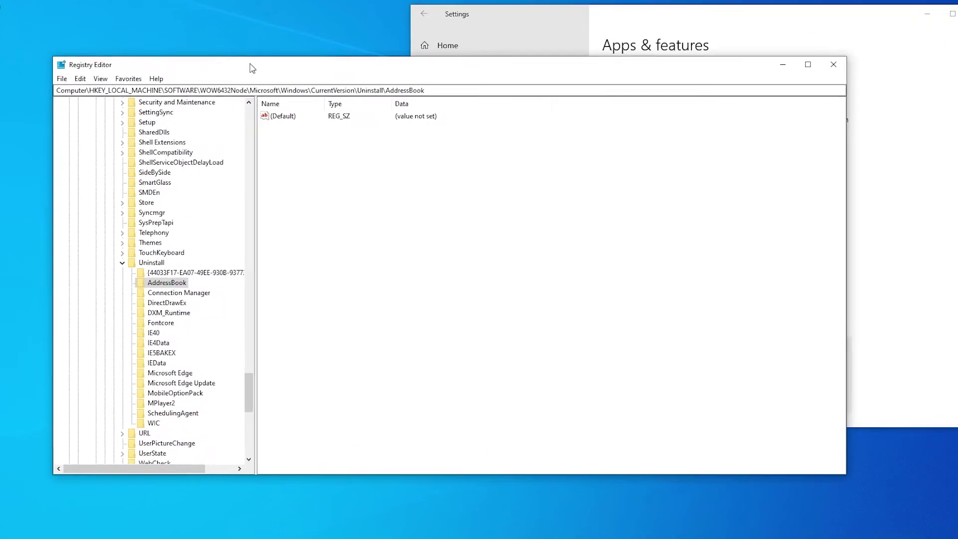
{"action": "left_click", "coordinate": [202, 272]}
{"action": "left_click", "coordinate": [178, 300]}
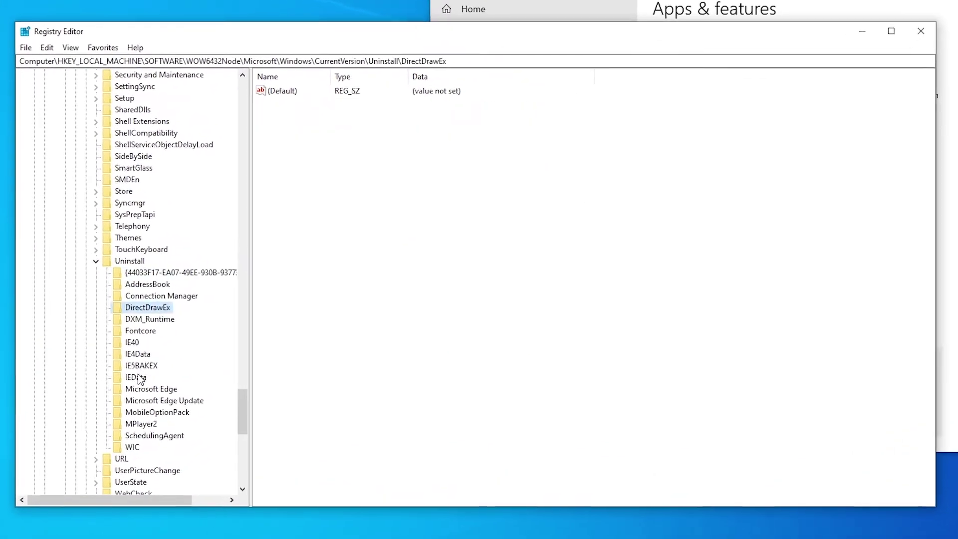
{"action": "key", "text": "m"}
{"action": "key", "text": "o"}
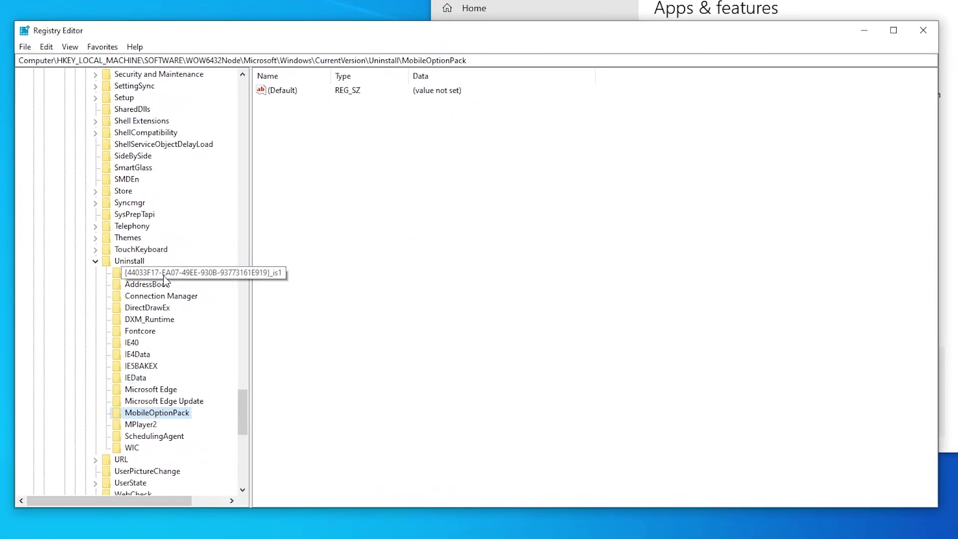
{"action": "left_click", "coordinate": [168, 275]}
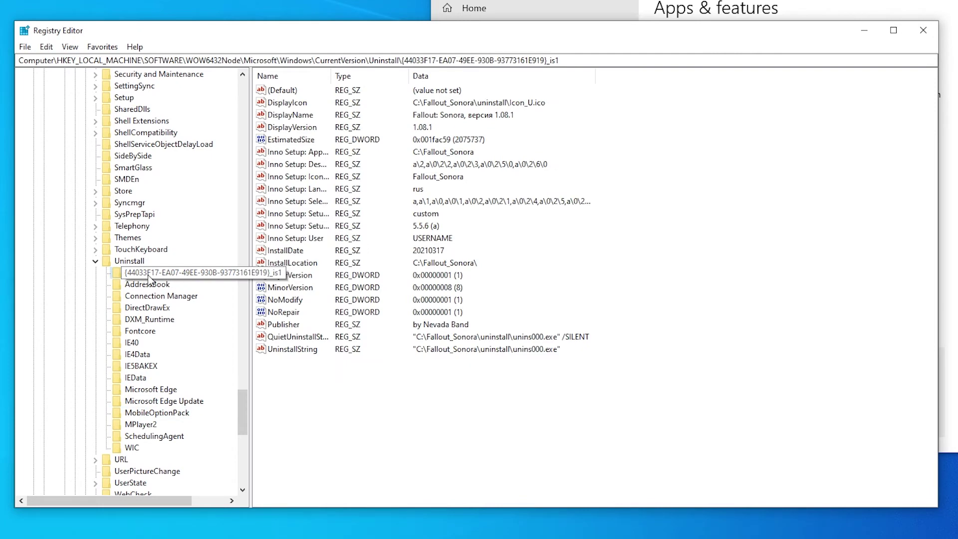
{"action": "left_click", "coordinate": [460, 106]}
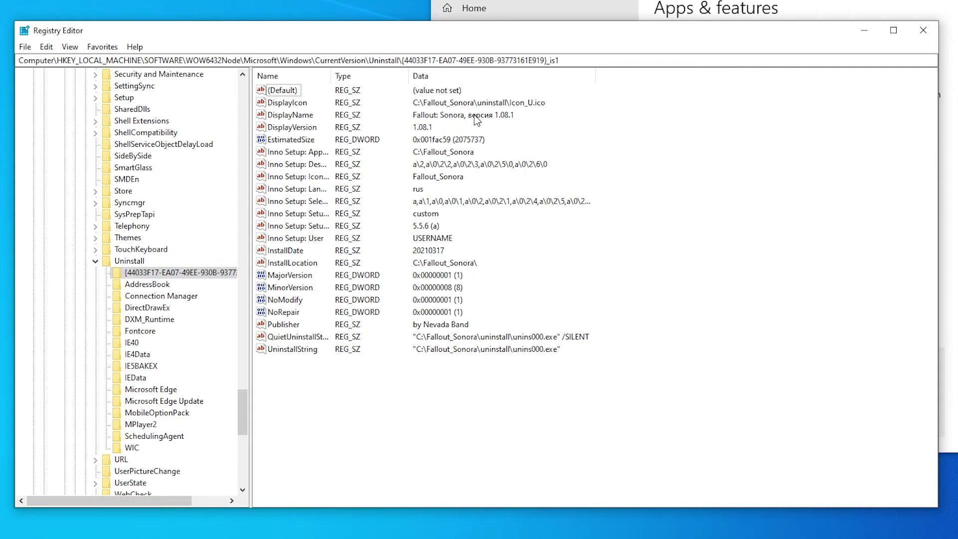
{"action": "left_click", "coordinate": [295, 116]}
- Delete the Fallout: Sonora key {44033F17-EA07-49EE-930B-93773161E919}_is1 and confirm the deletion
{"action": "left_click", "coordinate": [525, 10]}
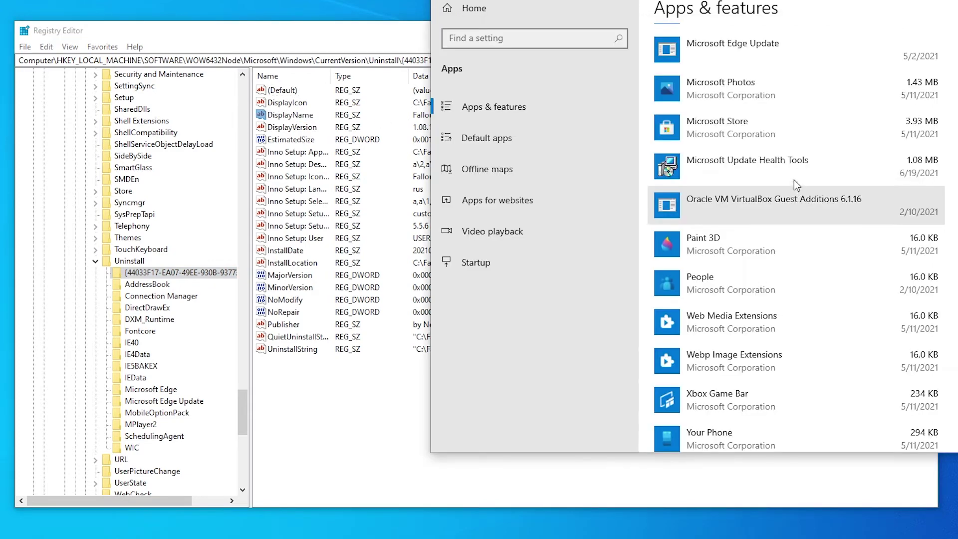
{"action": "scroll", "coordinate": [784, 299], "scroll_direction": "up", "scroll_amount": 5}
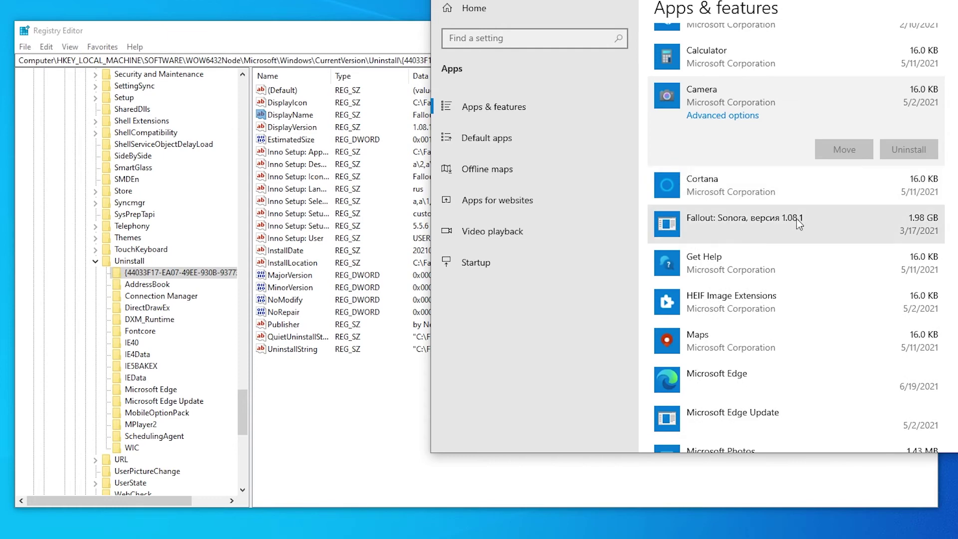
{"action": "left_click", "coordinate": [738, 223]}
{"action": "left_click", "coordinate": [308, 424]}
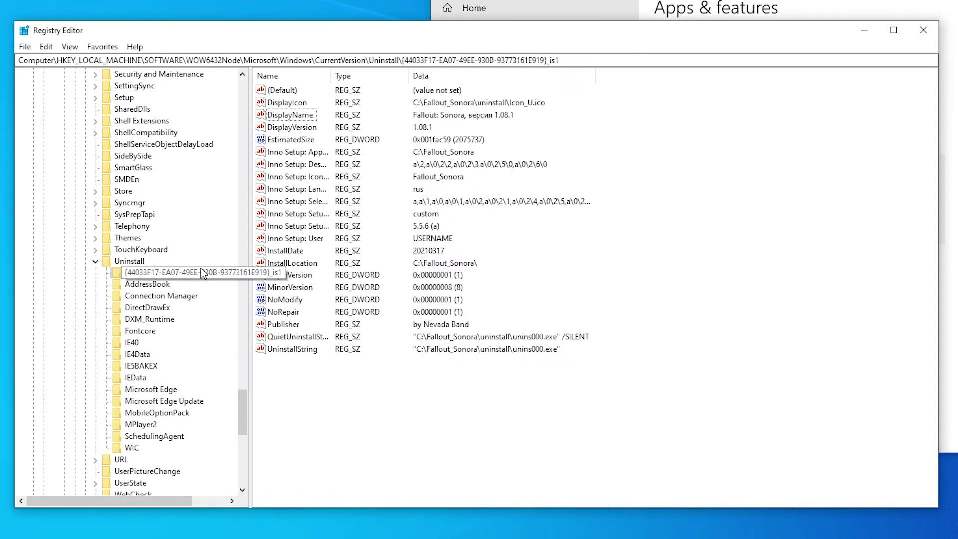
{"action": "right_click", "coordinate": [199, 273]}
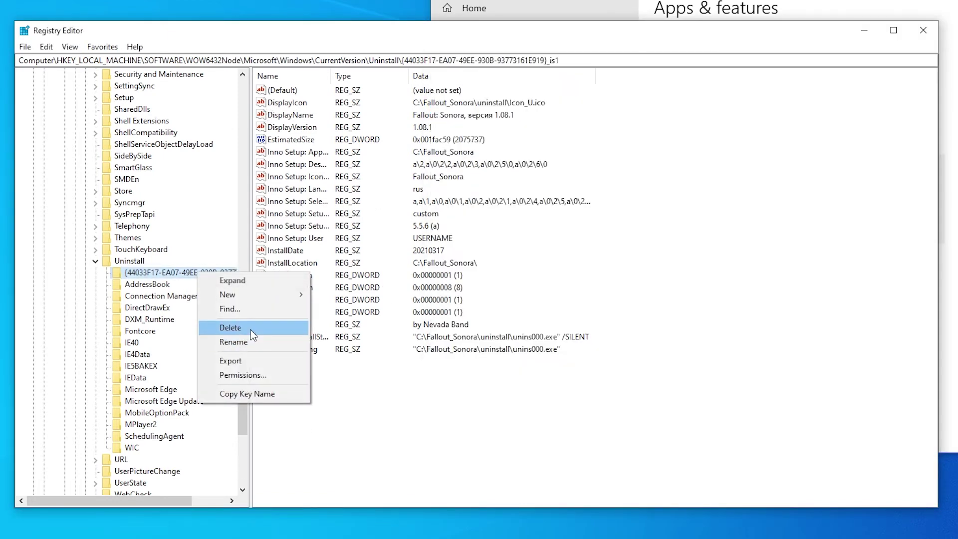
{"action": "left_click", "coordinate": [230, 328]}
{"action": "left_click", "coordinate": [602, 262]}
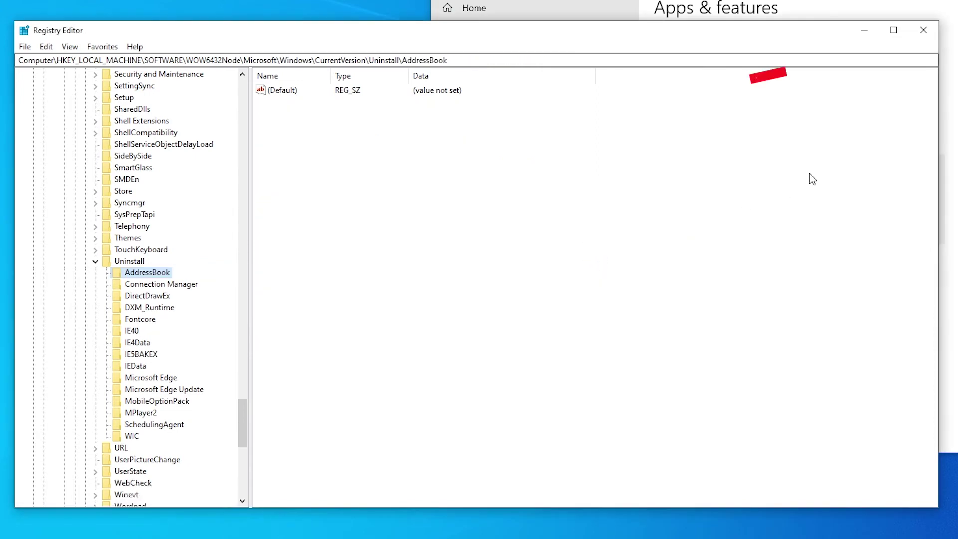
{"action": "left_click", "coordinate": [31, 48]}
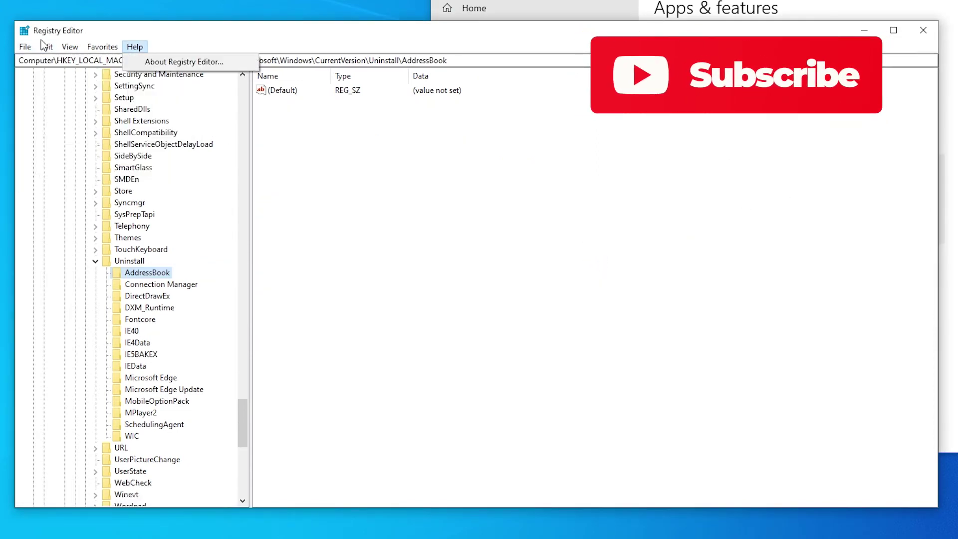
- Search Apps & features for 'fallout', find no match among 21 apps, and clear the search
{"action": "key", "text": "Escape"}
{"action": "key", "text": "Escape"}
{"action": "key", "text": "alt+Tab"}
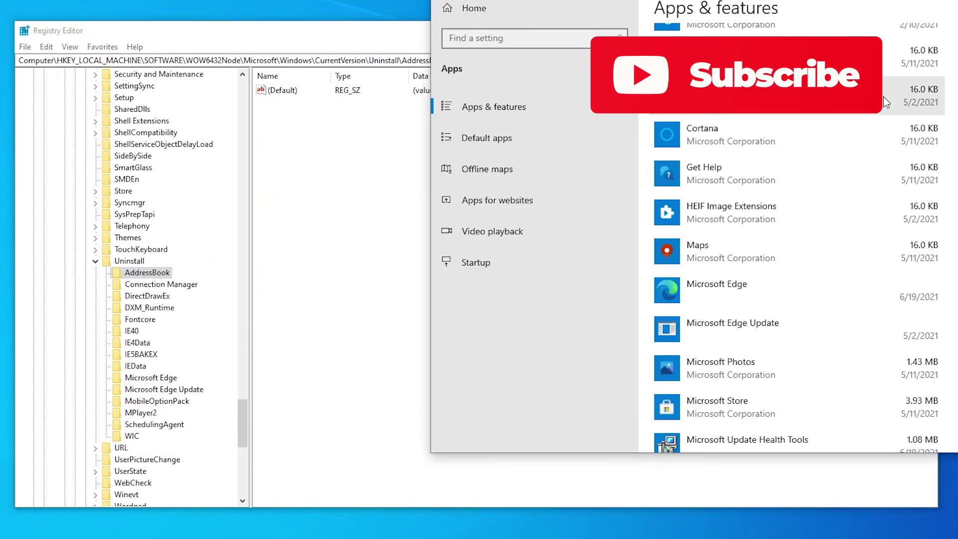
{"action": "scroll", "coordinate": [884, 104], "scroll_direction": "up", "scroll_amount": 4}
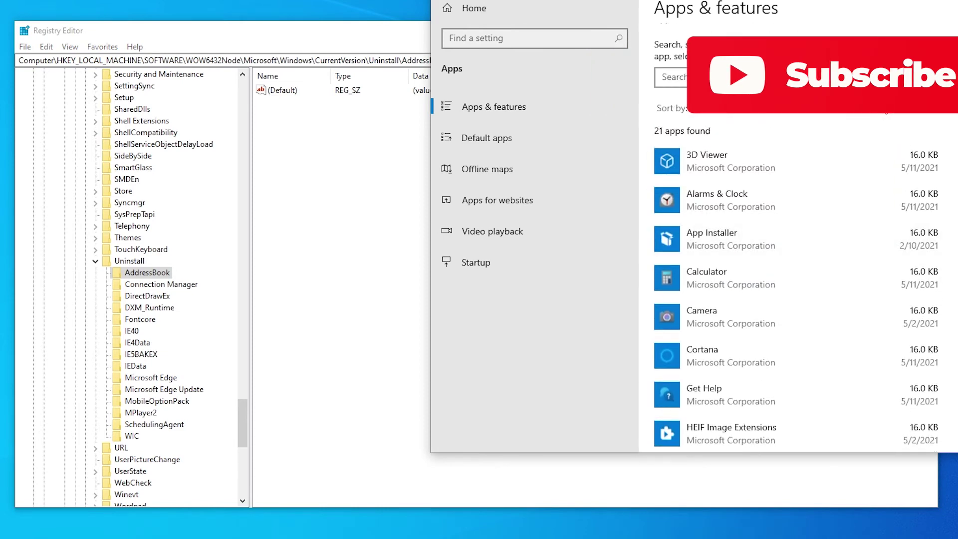
{"action": "scroll", "coordinate": [882, 105], "scroll_direction": "down", "scroll_amount": 3}
{"action": "scroll", "coordinate": [881, 105], "scroll_direction": "up", "scroll_amount": 3}
{"action": "left_click", "coordinate": [768, 85]}
{"action": "type", "text": "fallout"}
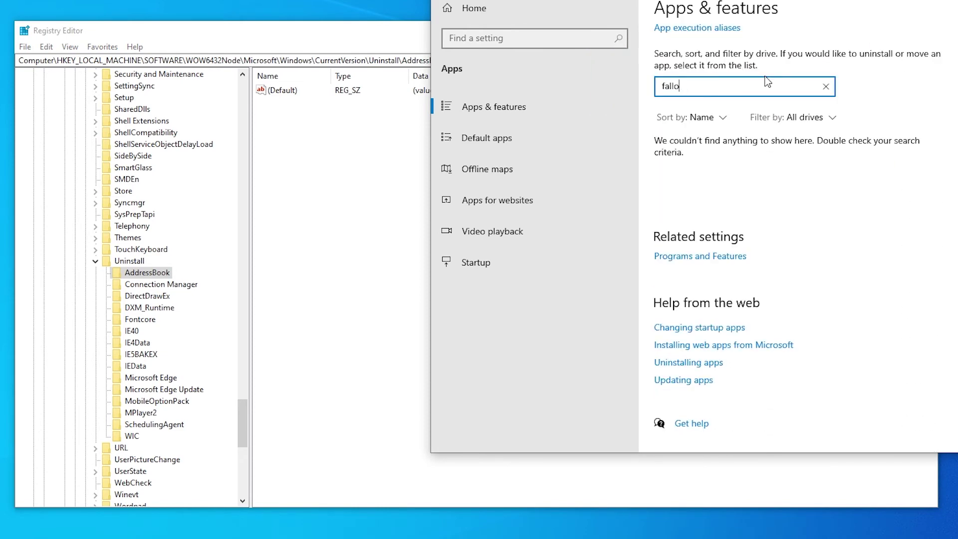
{"action": "key", "text": "BackSpace"}
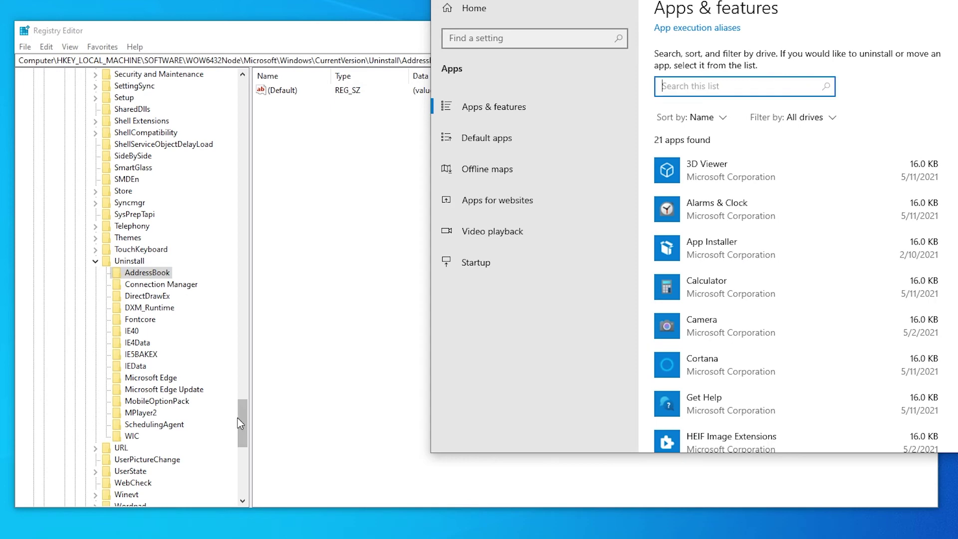
- Back in Registry Editor, collapse the tree and re-expand HKEY_LOCAL_MACHINE\SOFTWARE
{"action": "left_click", "coordinate": [242, 423]}
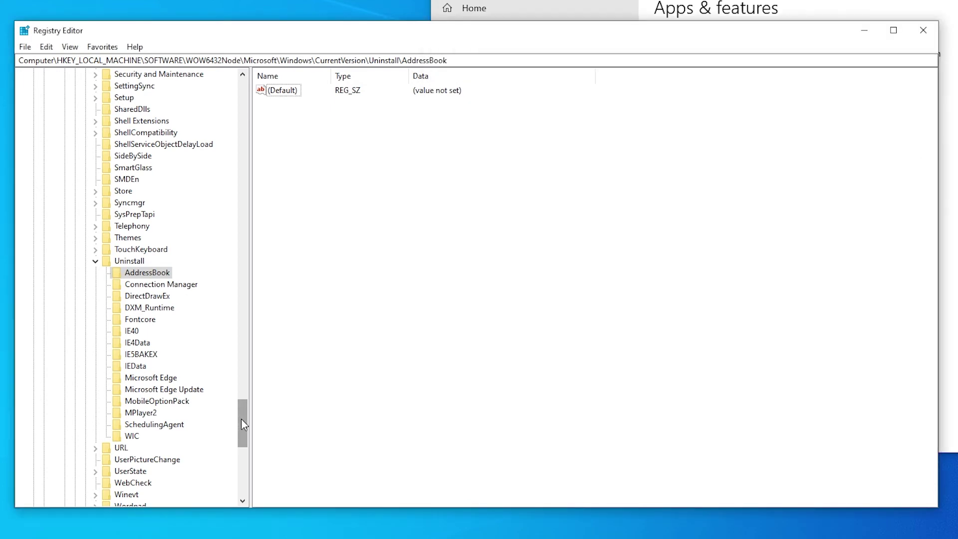
{"action": "left_click_drag", "start_coordinate": [241, 418], "coordinate": [241, 403]}
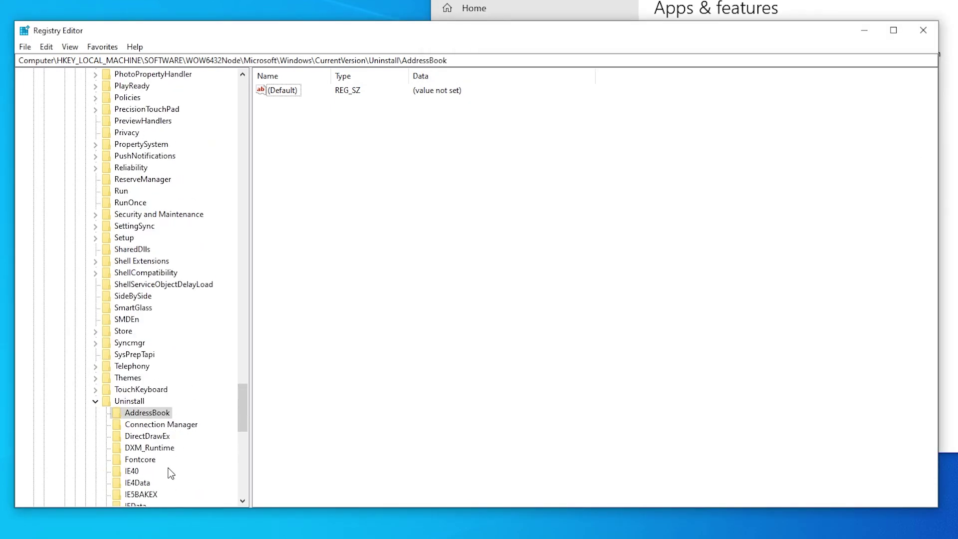
{"action": "key", "text": "Left"}
{"action": "key", "text": "Left"}
{"action": "key", "text": "Left"}
{"action": "key", "text": "Left"}
{"action": "key", "text": "Left"}
{"action": "key", "text": "Left"}
{"action": "key", "text": "Left"}
{"action": "key", "text": "Left"}
{"action": "key", "text": "Left"}
{"action": "key", "text": "Left"}
{"action": "key", "text": "Left"}
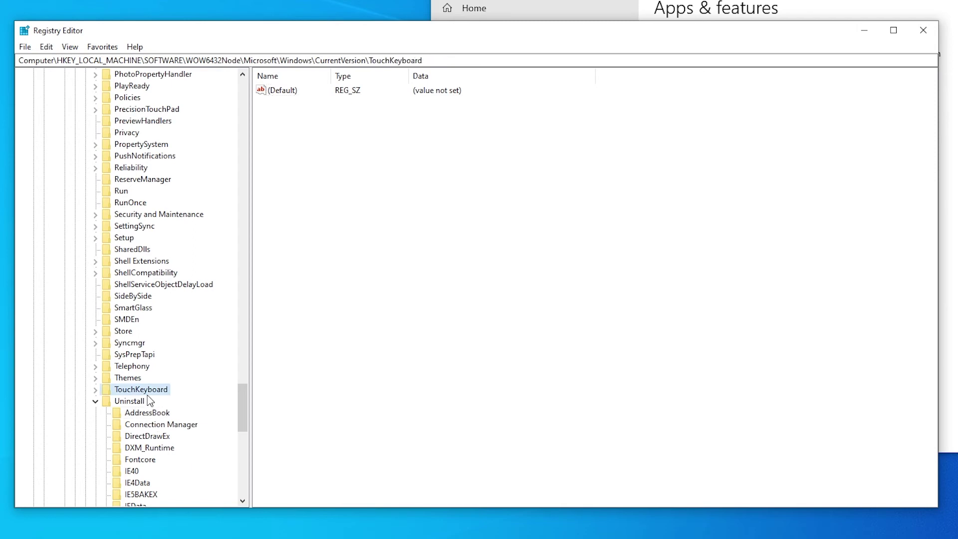
{"action": "key", "text": "Left"}
{"action": "key", "text": "Left"}
{"action": "key", "text": "Left"}
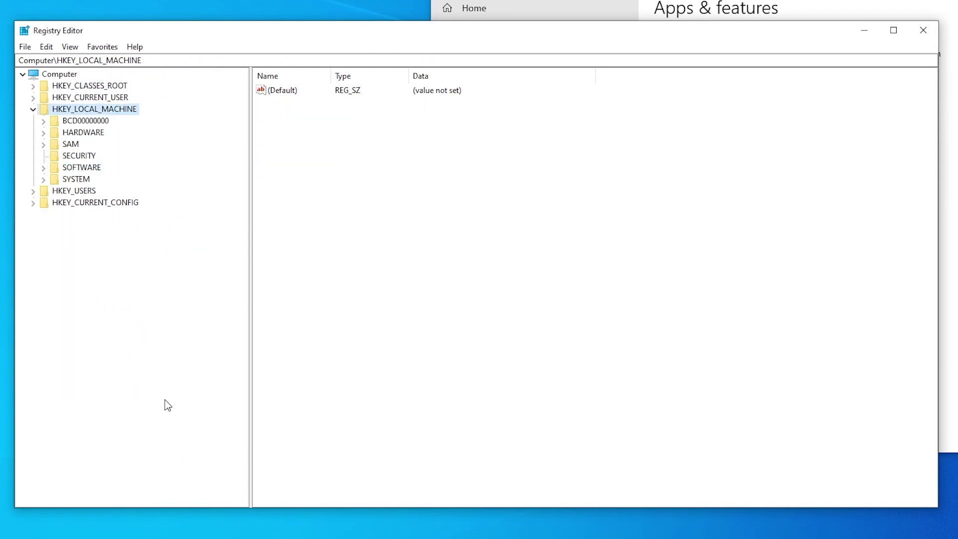
{"action": "key", "text": "Right"}
{"action": "key", "text": "Down"}
{"action": "key", "text": "Down"}
{"action": "key", "text": "Down"}
{"action": "key", "text": "Down"}
{"action": "key", "text": "Down"}
{"action": "key", "text": "Right"}
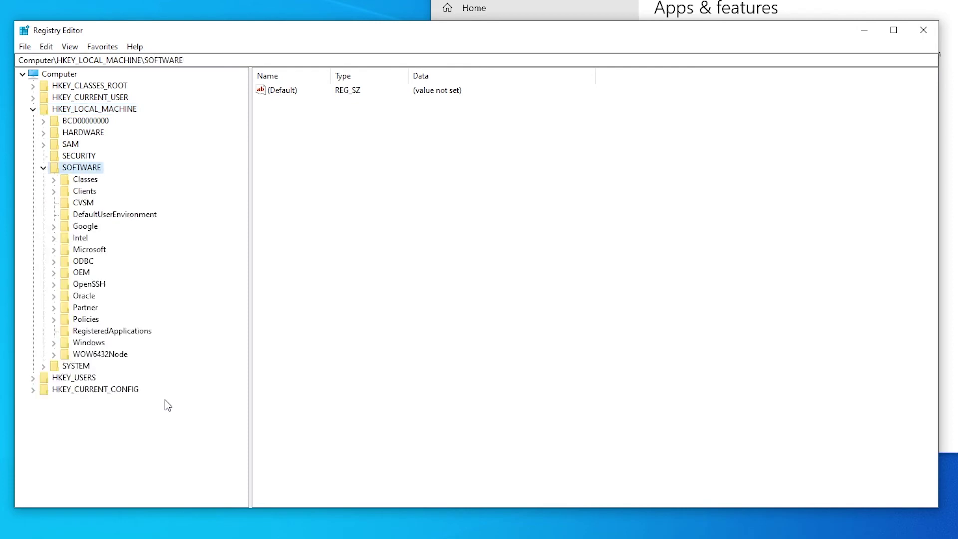
- Expand the Microsoft key directly under SOFTWARE
{"action": "key", "text": "w"}
{"action": "key", "text": "w"}
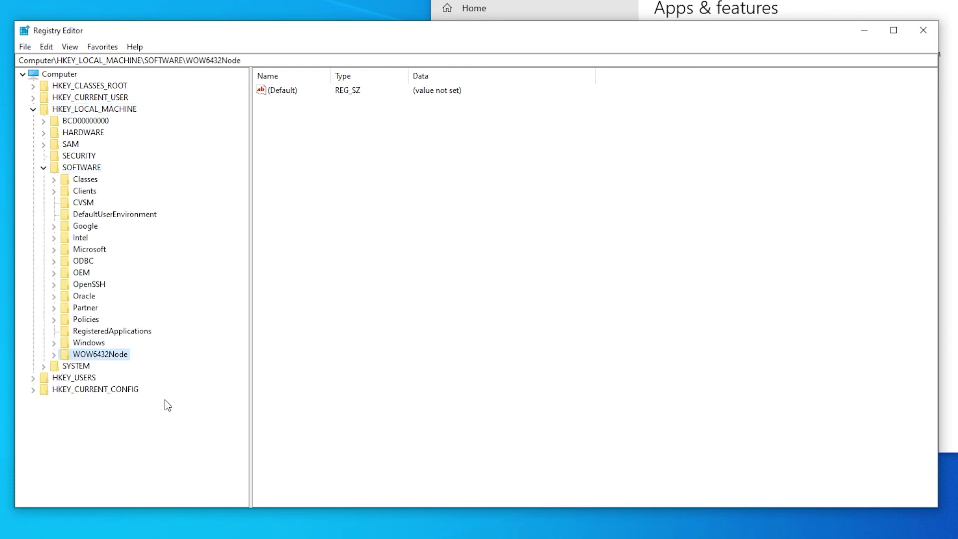
{"action": "key", "text": "w"}
{"action": "key", "text": "m"}
{"action": "key", "text": "c"}
{"action": "key", "text": "v"}
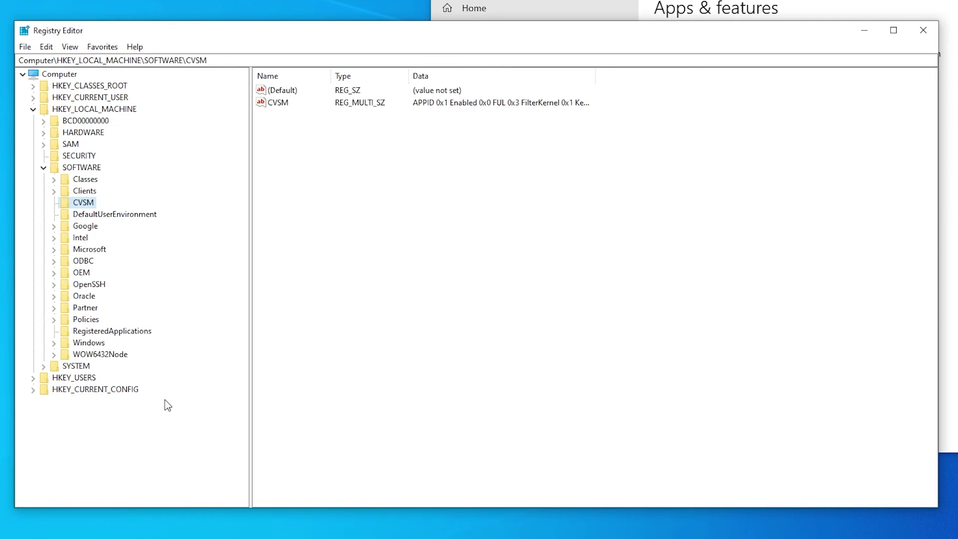
{"action": "key", "text": "m"}
{"action": "key", "text": "Right"}
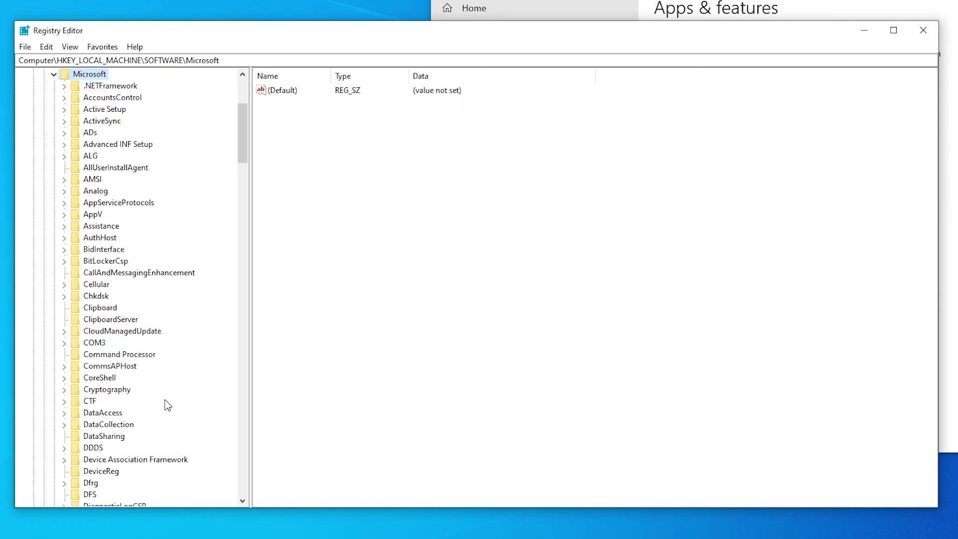
- Expand Windows\CurrentVersion\Uninstall under Microsoft to list the 64-bit program keys
{"action": "key", "text": "w"}
{"action": "key", "text": "i"}
{"action": "key", "text": "n"}
{"action": "key", "text": "Right"}
{"action": "key", "text": "c"}
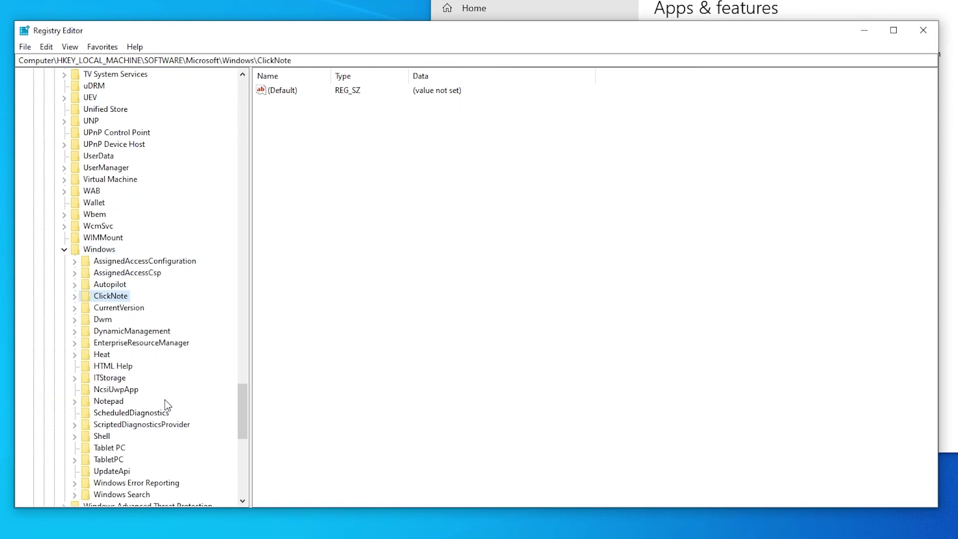
{"action": "key", "text": "c"}
{"action": "key", "text": "Right"}
{"action": "key", "text": "u"}
{"action": "key", "text": "n"}
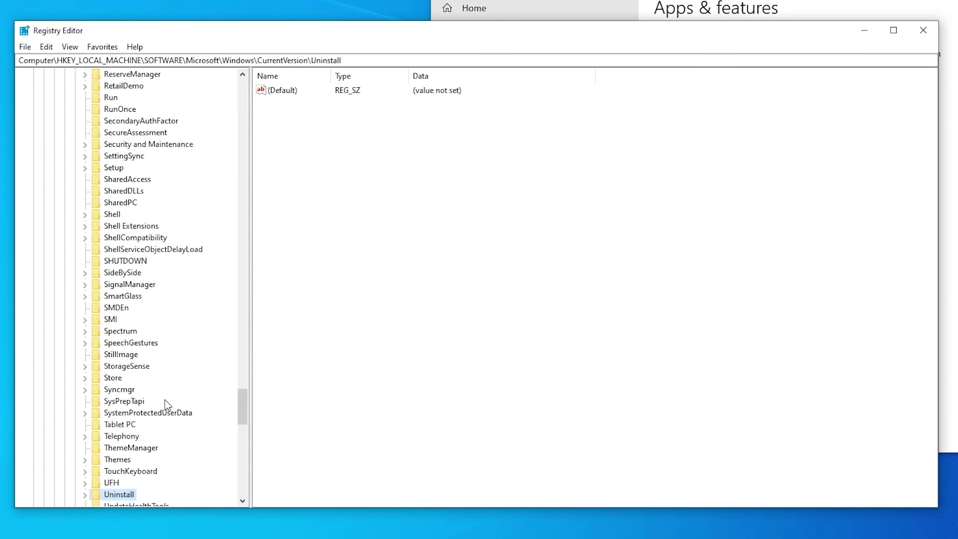
{"action": "key", "text": "Right"}
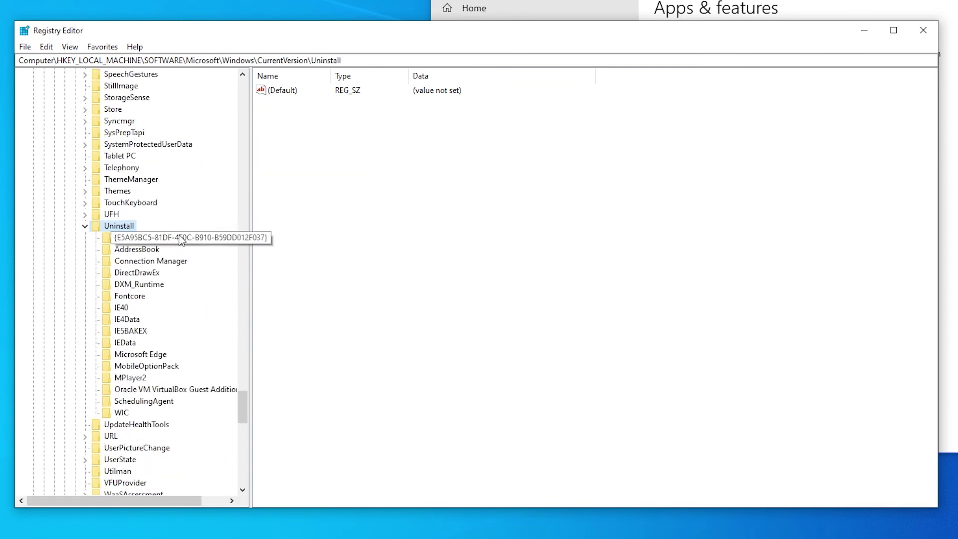
- Inspect the values of the Microsoft Update Health Tools, Connection Manager and AddressBook keys
{"action": "left_click", "coordinate": [181, 241]}
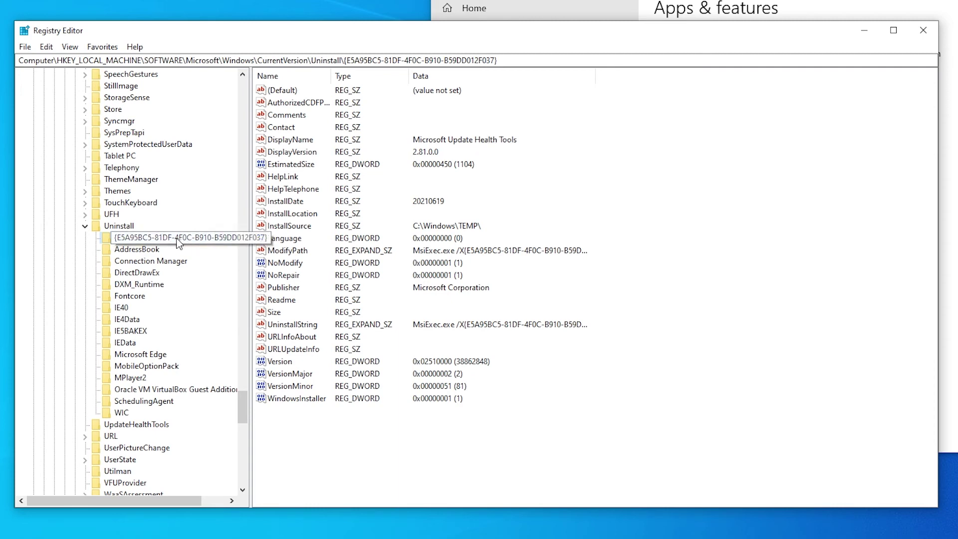
{"action": "left_click", "coordinate": [138, 260]}
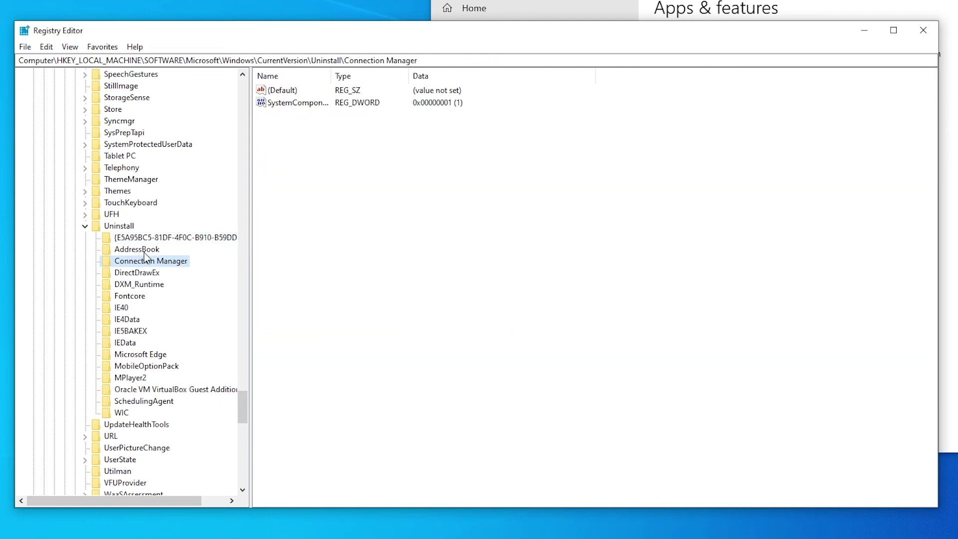
{"action": "left_click", "coordinate": [131, 251]}
{"action": "left_click", "coordinate": [134, 239]}
{"action": "left_click", "coordinate": [148, 262]}
{"action": "key", "text": "Down"}
{"action": "key", "text": "Down"}
{"action": "key", "text": "Down"}
{"action": "key", "text": "Down"}
{"action": "key", "text": "Down"}
{"action": "key", "text": "Down"}
{"action": "key", "text": "Down"}
{"action": "key", "text": "Down"}
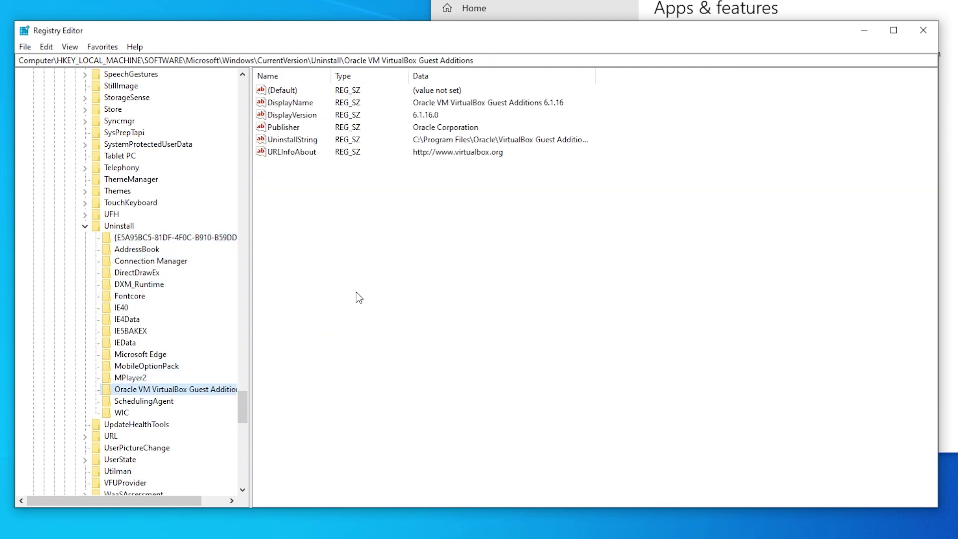
{"action": "left_click", "coordinate": [130, 229]}
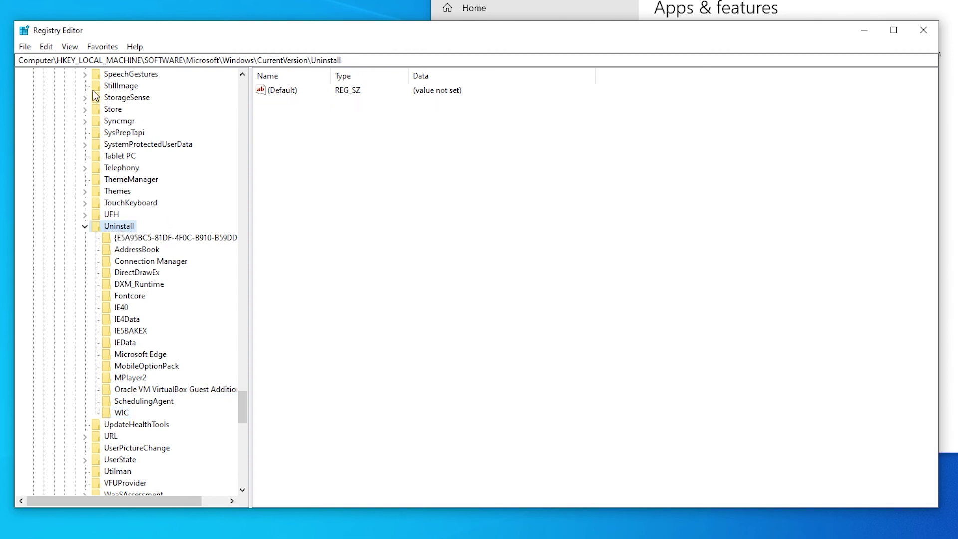
- Check the Health Tools key's actions, move to MPlayer2, then close Registry Editor
{"action": "key", "text": "Down"}
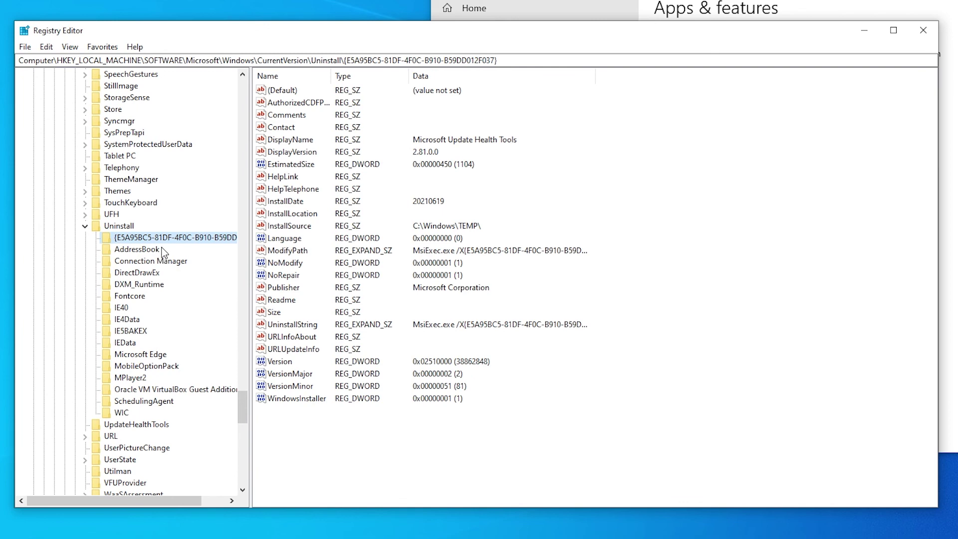
{"action": "right_click", "coordinate": [125, 243]}
{"action": "key", "text": "Escape"}
{"action": "key", "text": "m"}
{"action": "key", "text": "p"}
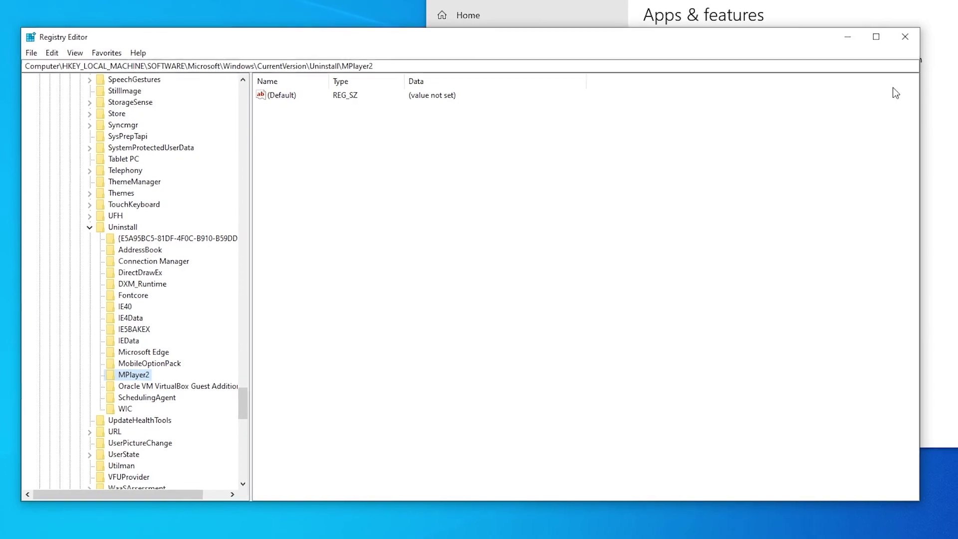
{"action": "left_click", "coordinate": [903, 41]}
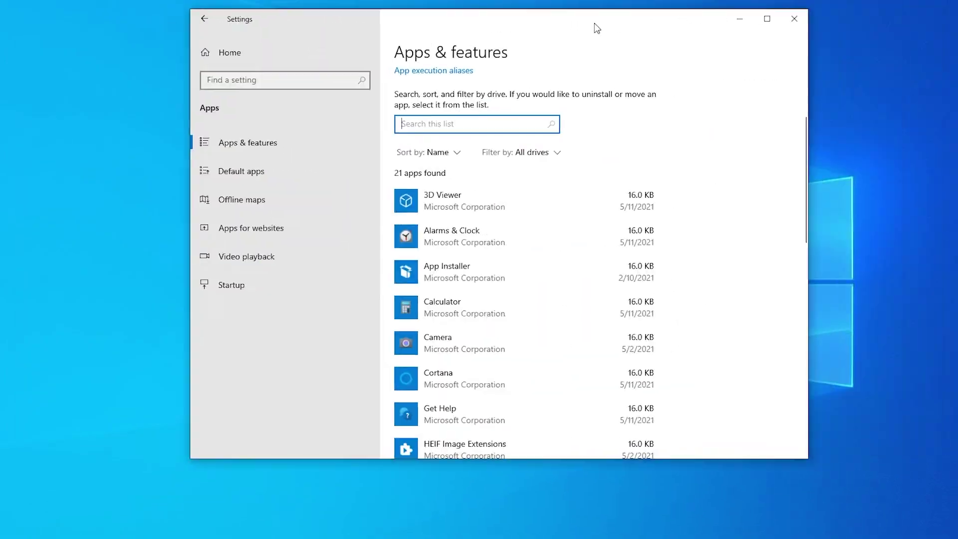